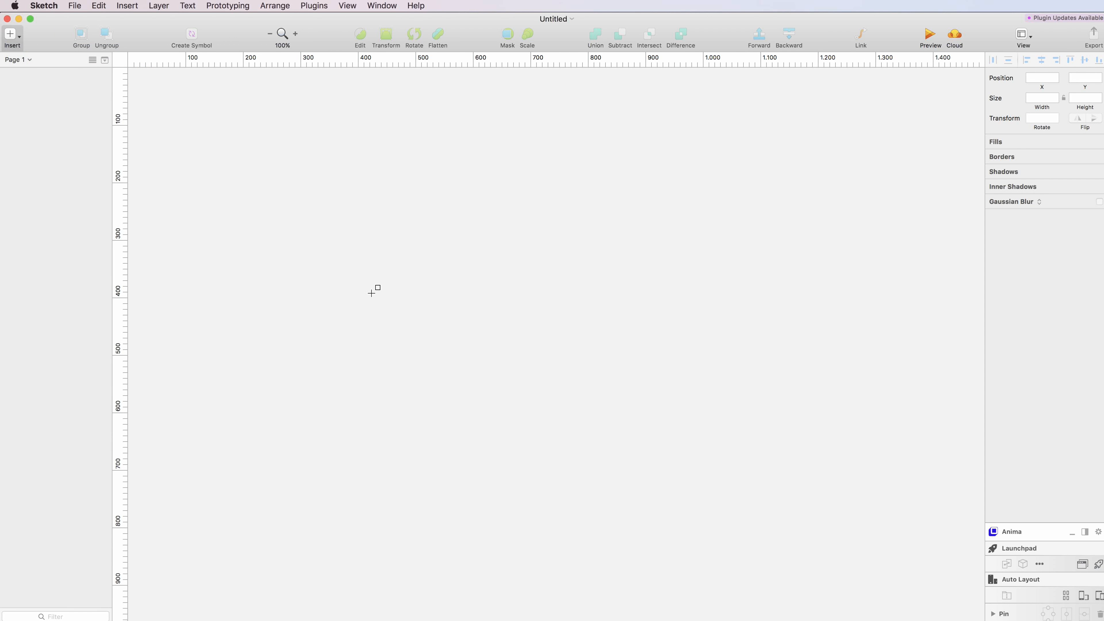
Draw a borderless rectangle about 498 × 414 with a solid red fill, FF6262.
{"action": "left_click_drag", "start_coordinate": [324, 252], "coordinate": [610, 490]}
{"action": "left_click", "coordinate": [993, 298]}
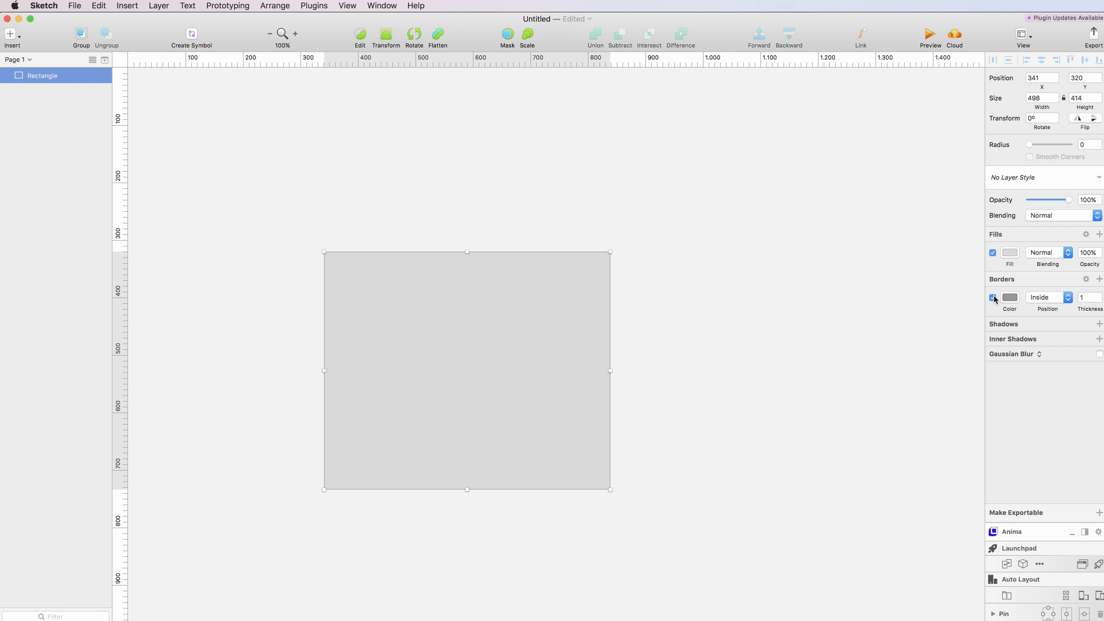
{"action": "left_click", "coordinate": [1010, 252]}
{"action": "left_click", "coordinate": [1065, 320]}
{"action": "left_click", "coordinate": [1068, 304]}
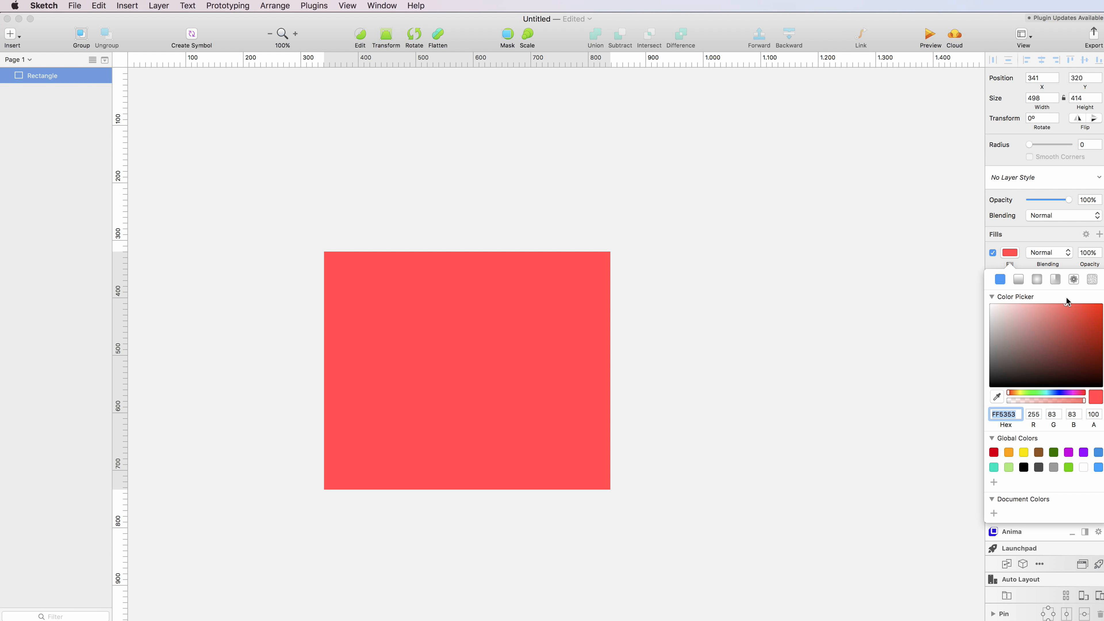
{"action": "left_click", "coordinate": [510, 377]}
Duplicate the red rectangle to X 644, Y 113, overlapping the original's upper corner, and fill the copy with blue 629BFF.
{"action": "left_click_drag", "start_coordinate": [437, 403], "coordinate": [608, 287]}
{"action": "left_click", "coordinate": [1010, 252]}
{"action": "left_click", "coordinate": [1057, 392]}
{"action": "left_click", "coordinate": [876, 240]}
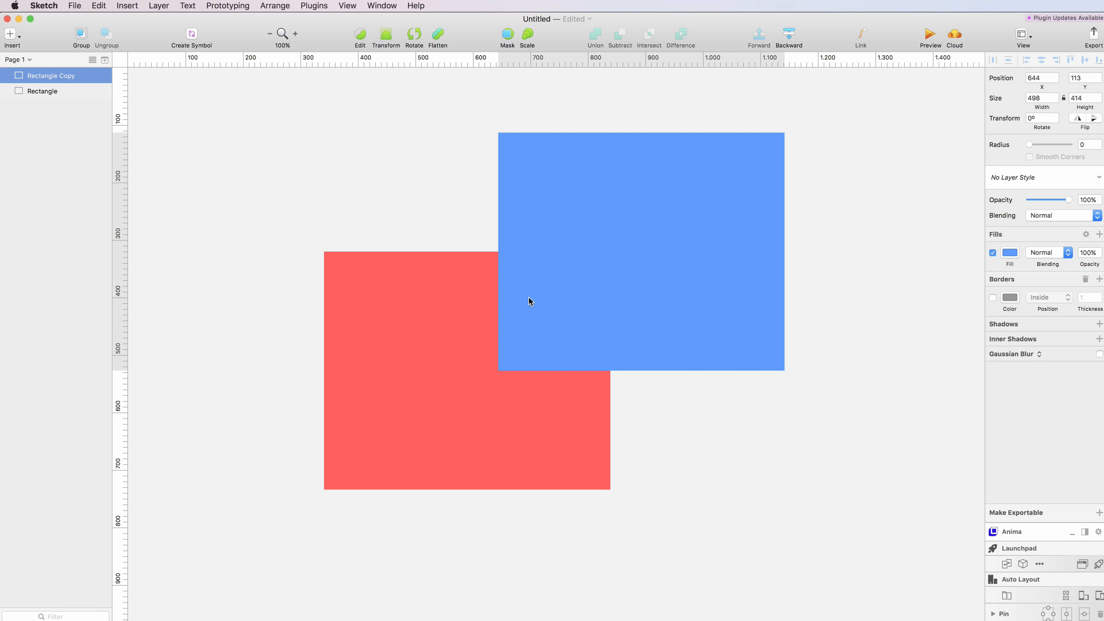
{"action": "left_click", "coordinate": [464, 202]}
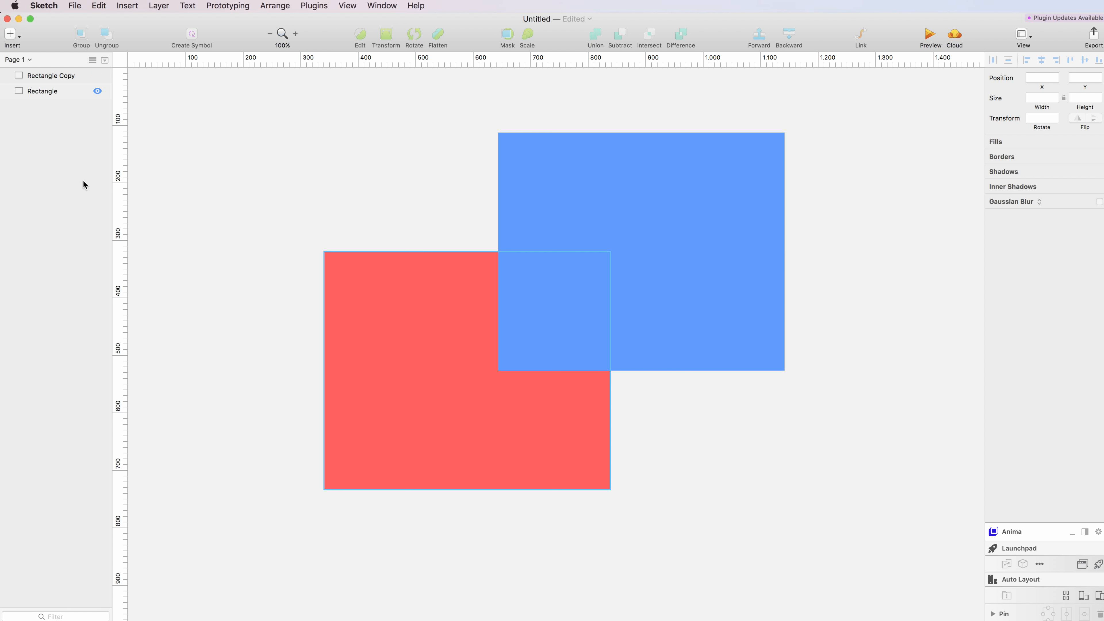
Rename the blue rectangle's layer as Blue and the red rectangle's layer as Red.
{"action": "left_click", "coordinate": [52, 76]}
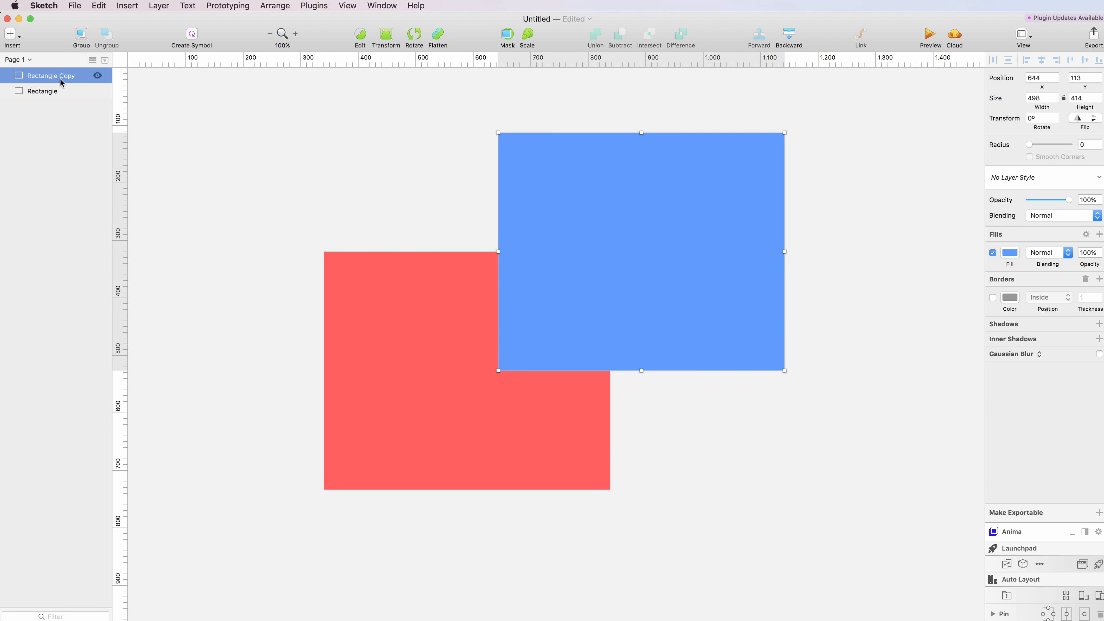
{"action": "double_click", "coordinate": [61, 76]}
{"action": "type", "text": "Blue"}
{"action": "key", "text": "Return"}
{"action": "left_click", "coordinate": [48, 91]}
{"action": "double_click", "coordinate": [49, 91]}
{"action": "type", "text": "Red"}
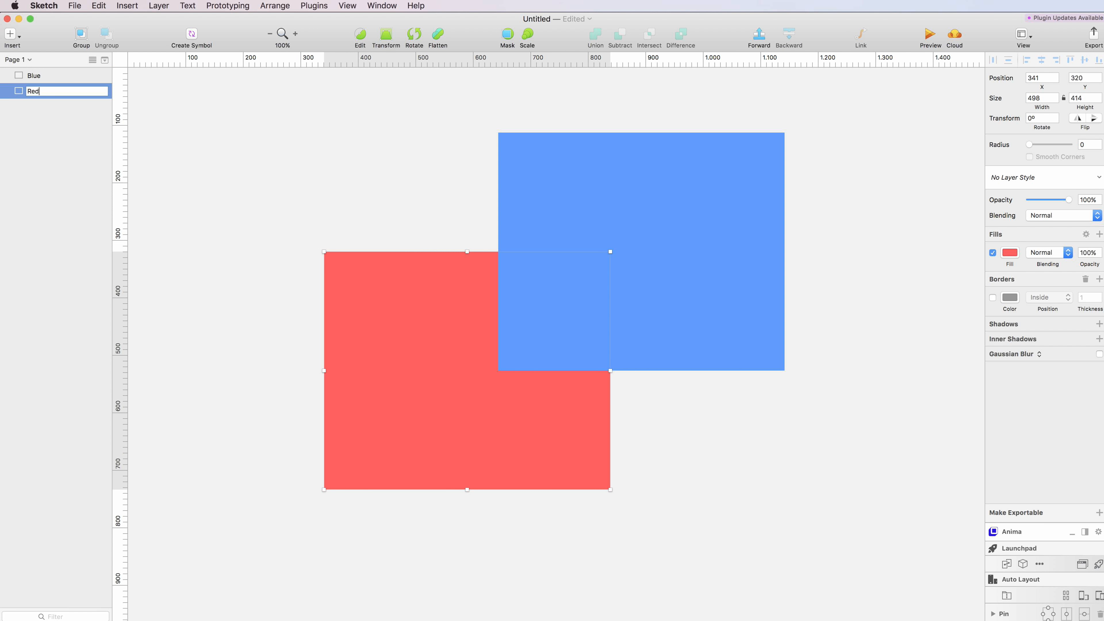
{"action": "key", "text": "Return"}
{"action": "left_click", "coordinate": [38, 121]}
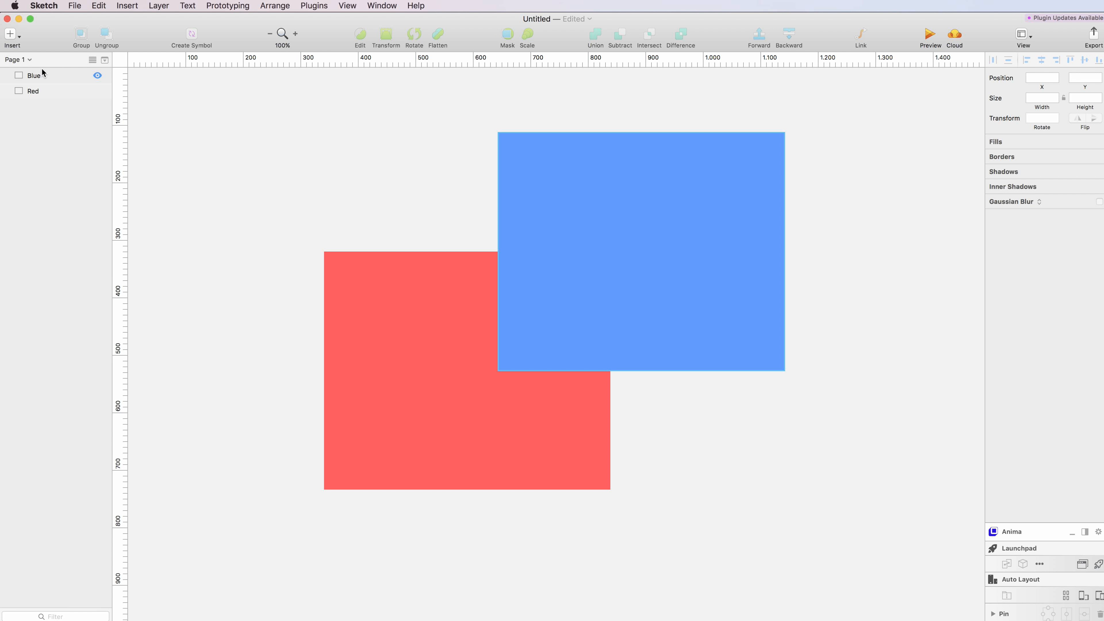
Reorder the layers so Blue sits beneath Red, and return Red to beneath Blue.
{"action": "mouse_move", "coordinate": [30, 74]}
{"action": "left_mouse_down"}
{"action": "mouse_move", "coordinate": [31, 102]}
{"action": "mouse_move", "coordinate": [41, 95]}
{"action": "left_mouse_up"}
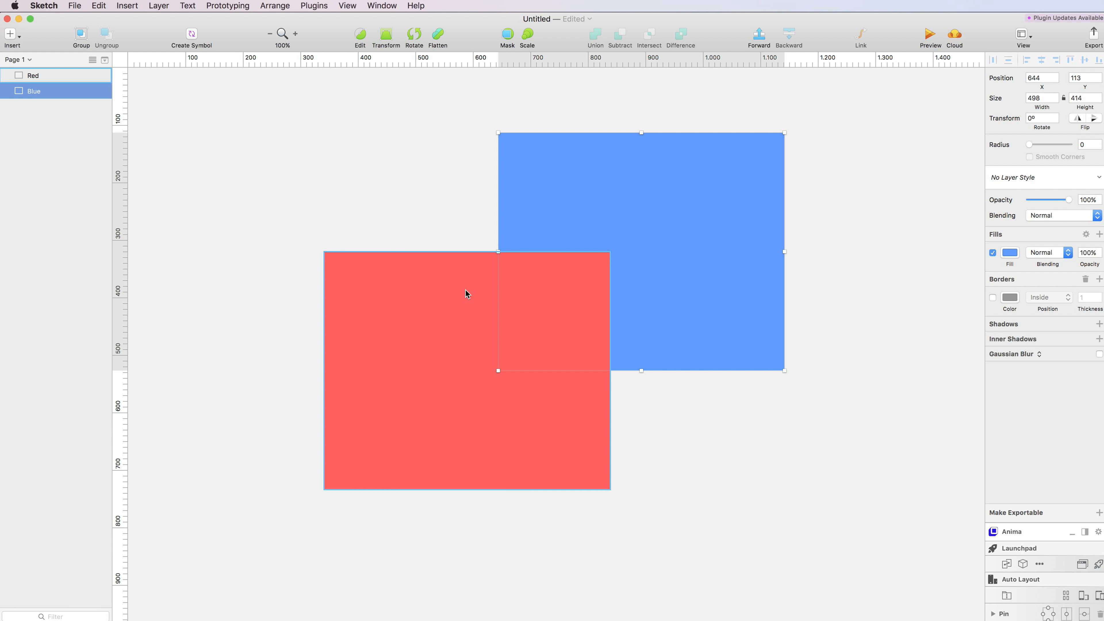
{"action": "left_click_drag", "start_coordinate": [460, 198], "coordinate": [602, 354]}
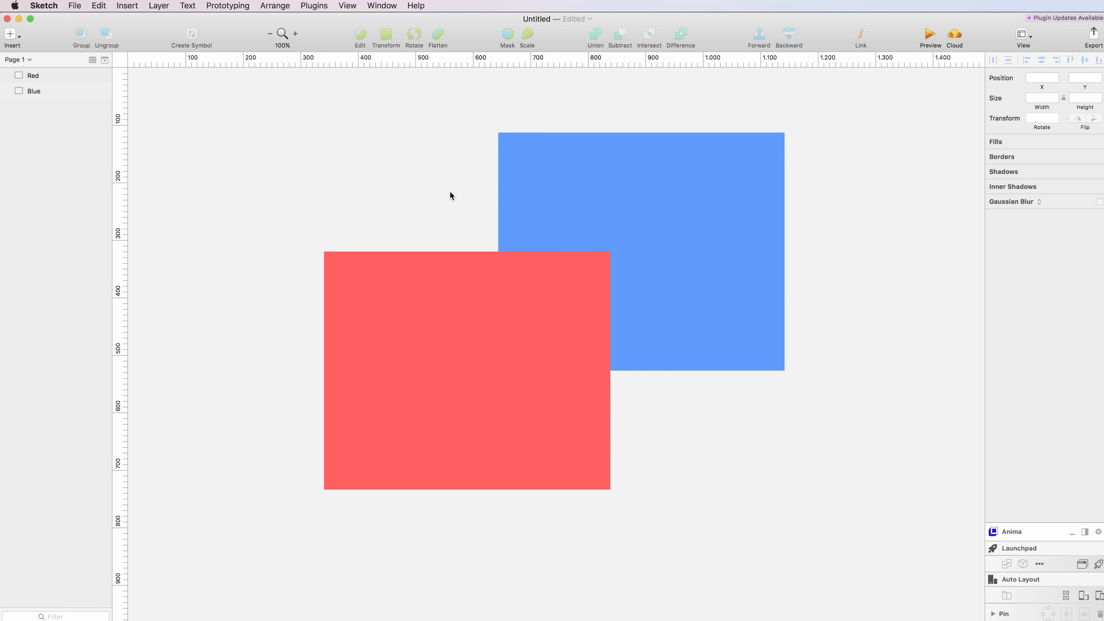
{"action": "left_click_drag", "start_coordinate": [32, 76], "coordinate": [39, 102]}
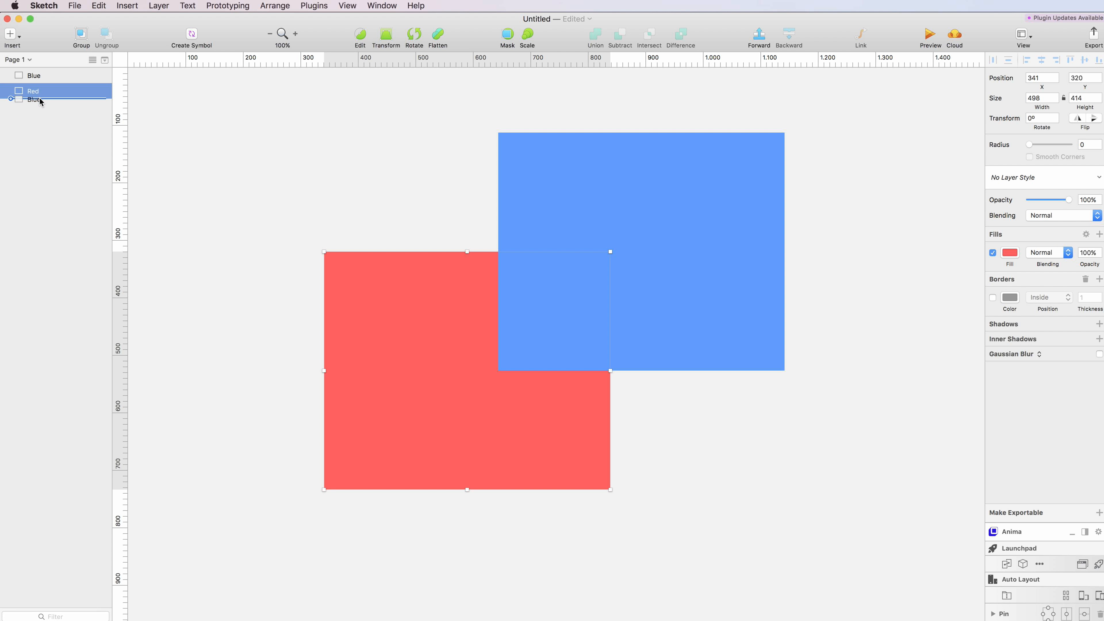
{"action": "key", "text": "super+z"}
{"action": "left_click_drag", "start_coordinate": [44, 72], "coordinate": [45, 96]}
{"action": "left_click", "coordinate": [303, 127]}
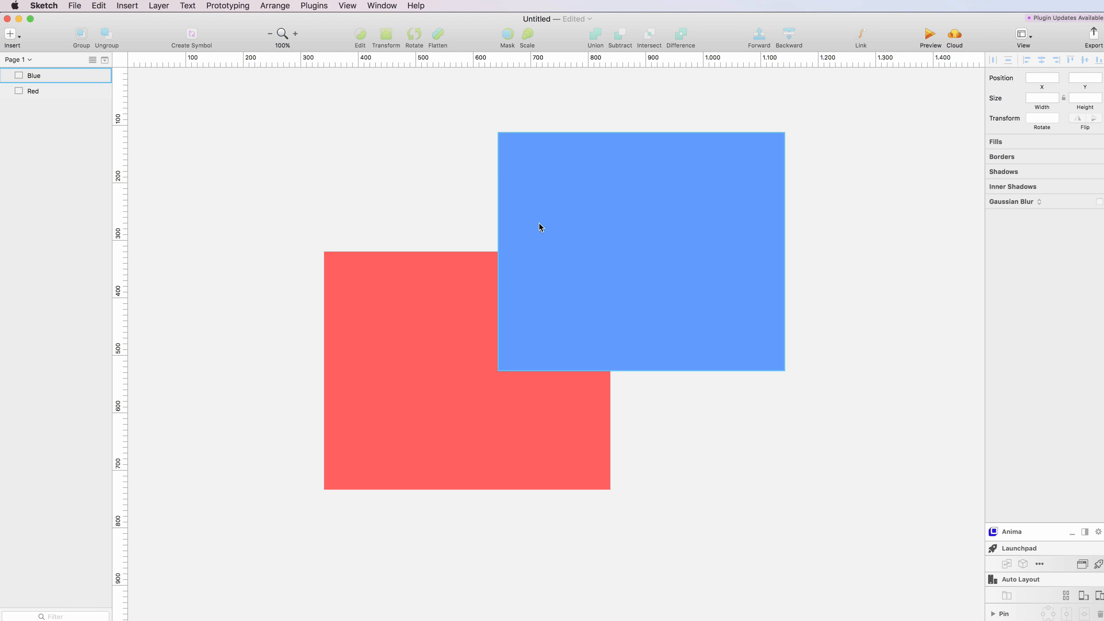
Bring the Red layer forward one level so that it sits above Blue.
{"action": "left_click", "coordinate": [43, 90]}
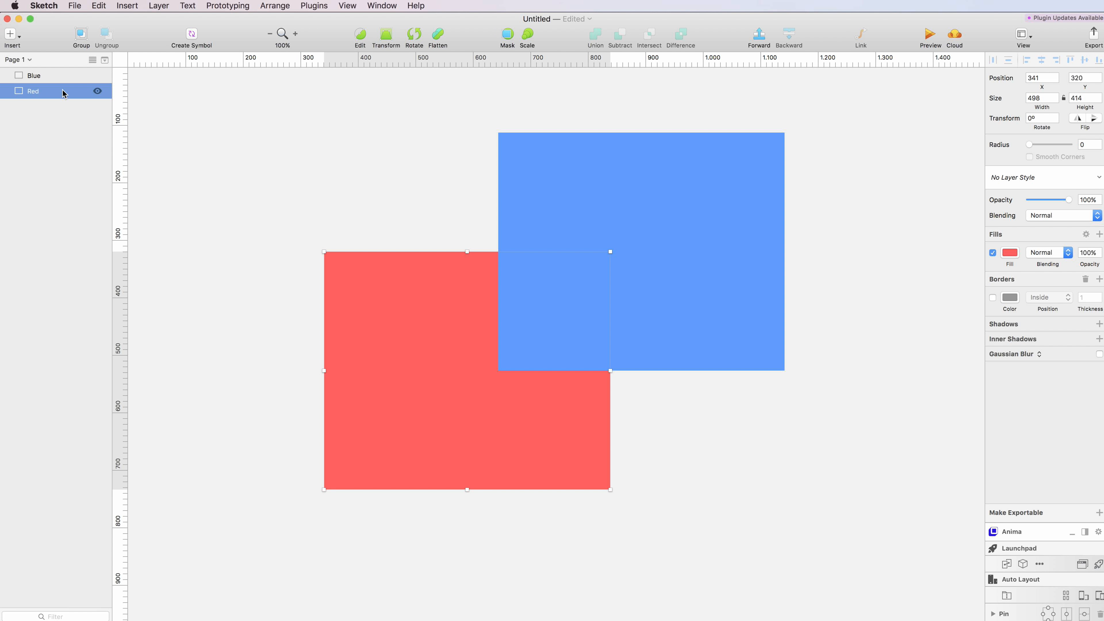
{"action": "left_click", "coordinate": [760, 38]}
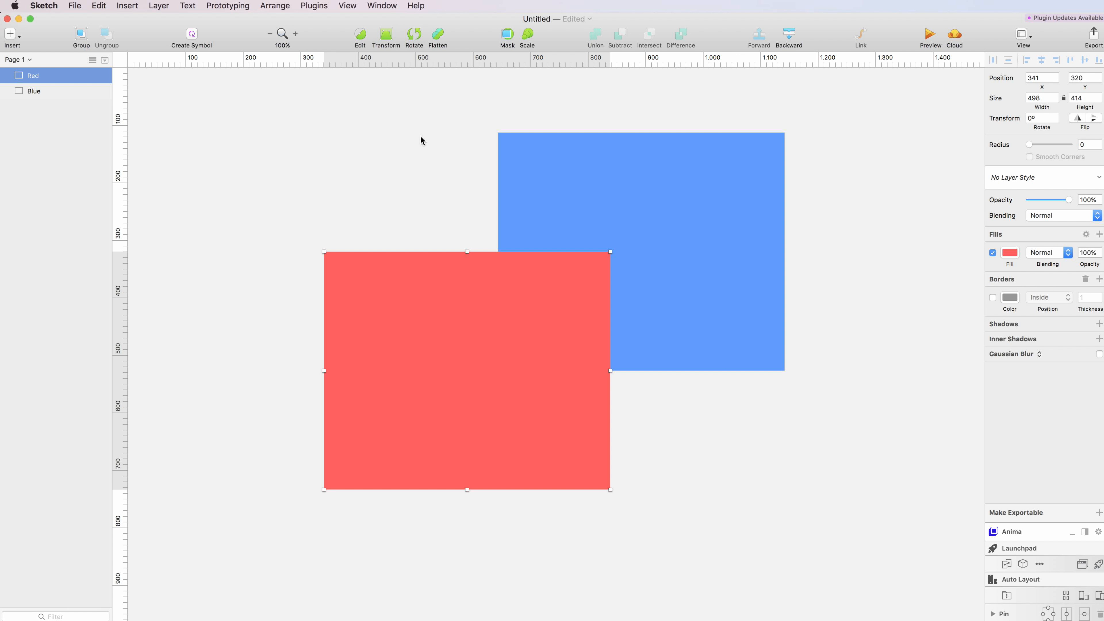
{"action": "left_click", "coordinate": [404, 129]}
Duplicate both rectangles together, placing the red copy at X 38, Y 184 and the blue copy at X 341, Y -23.
{"action": "scroll", "coordinate": [403, 129], "scroll_direction": "up", "scroll_amount": 2}
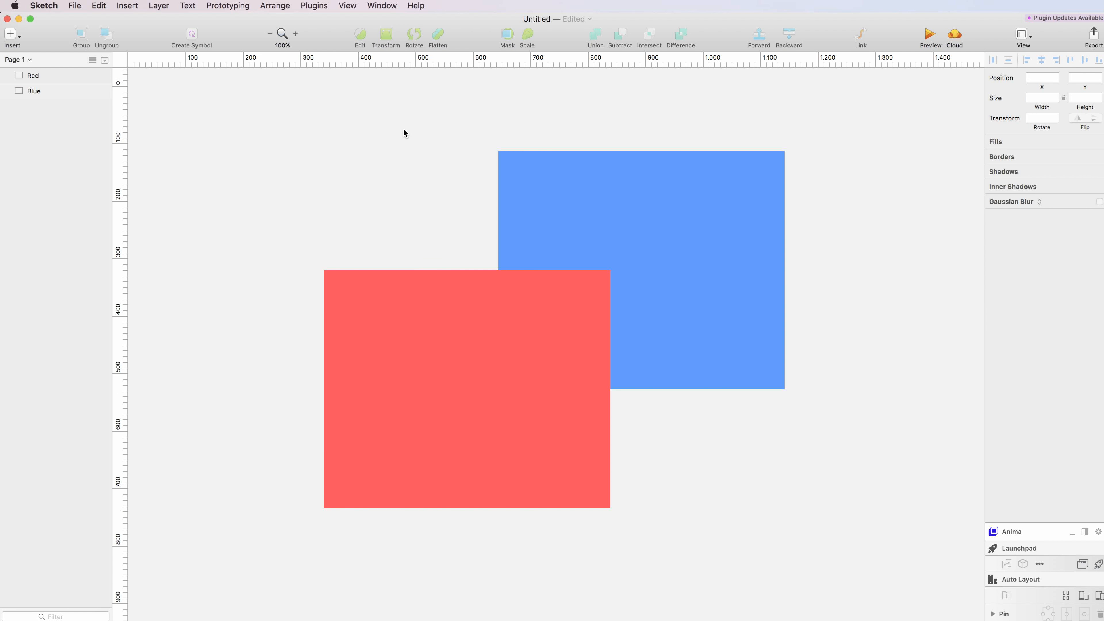
{"action": "left_click_drag", "start_coordinate": [473, 243], "coordinate": [424, 270]}
{"action": "left_click", "coordinate": [263, 156]}
Fill the Red Copy rectangle with the purple preset from the global linear gradients.
{"action": "left_click", "coordinate": [278, 202]}
{"action": "left_click", "coordinate": [1010, 253]}
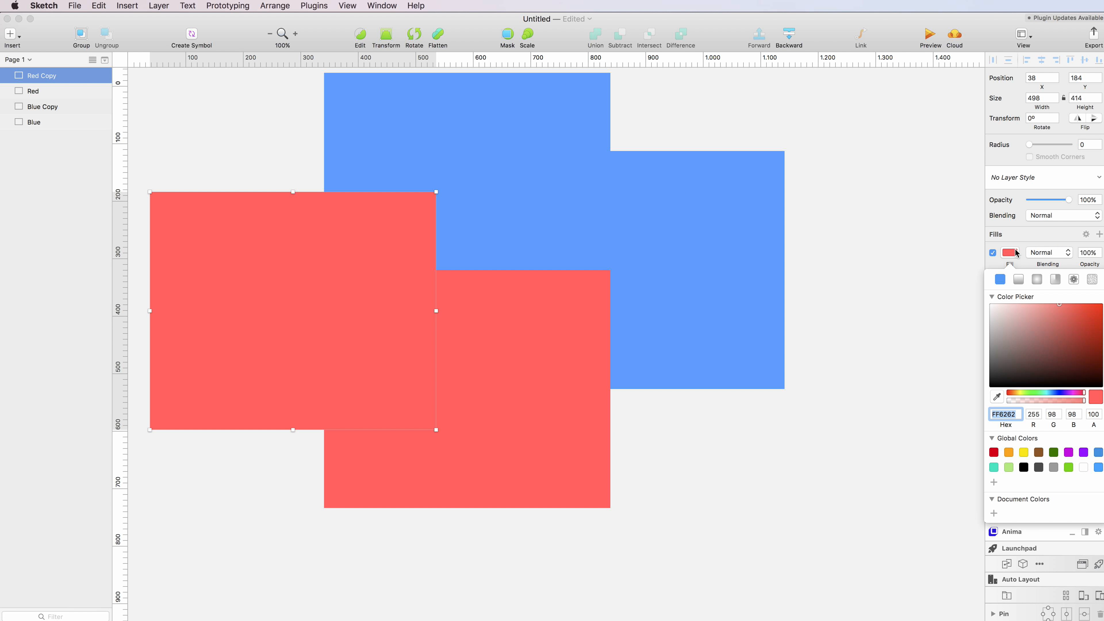
{"action": "left_click", "coordinate": [1020, 281]}
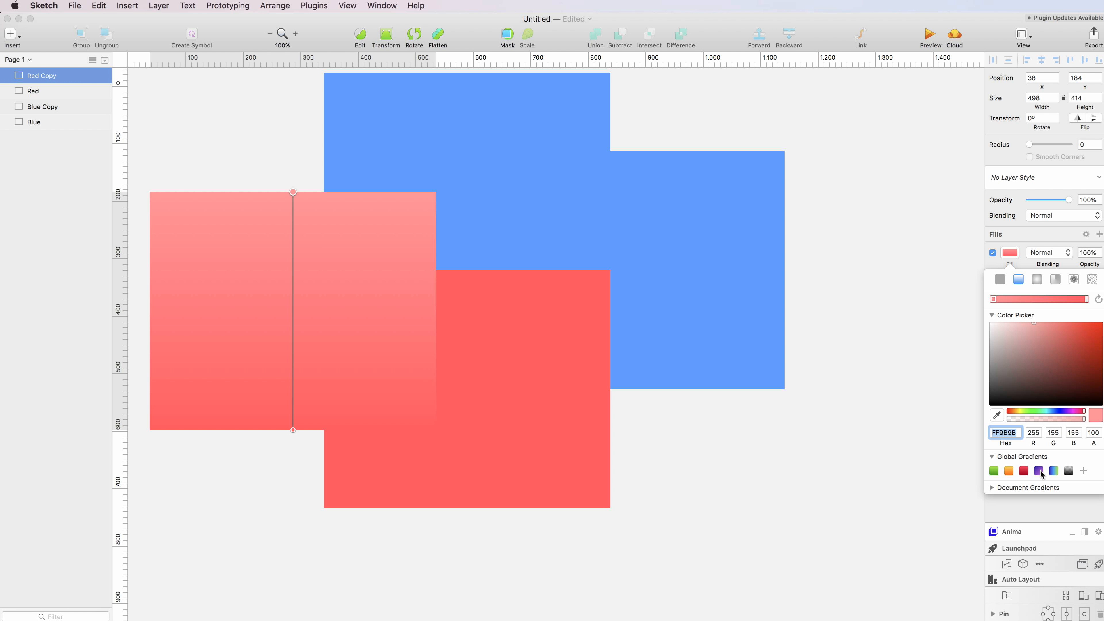
{"action": "left_click", "coordinate": [1038, 470]}
Fill the Blue Copy rectangle with the green preset from the global linear gradients.
{"action": "left_click", "coordinate": [452, 108]}
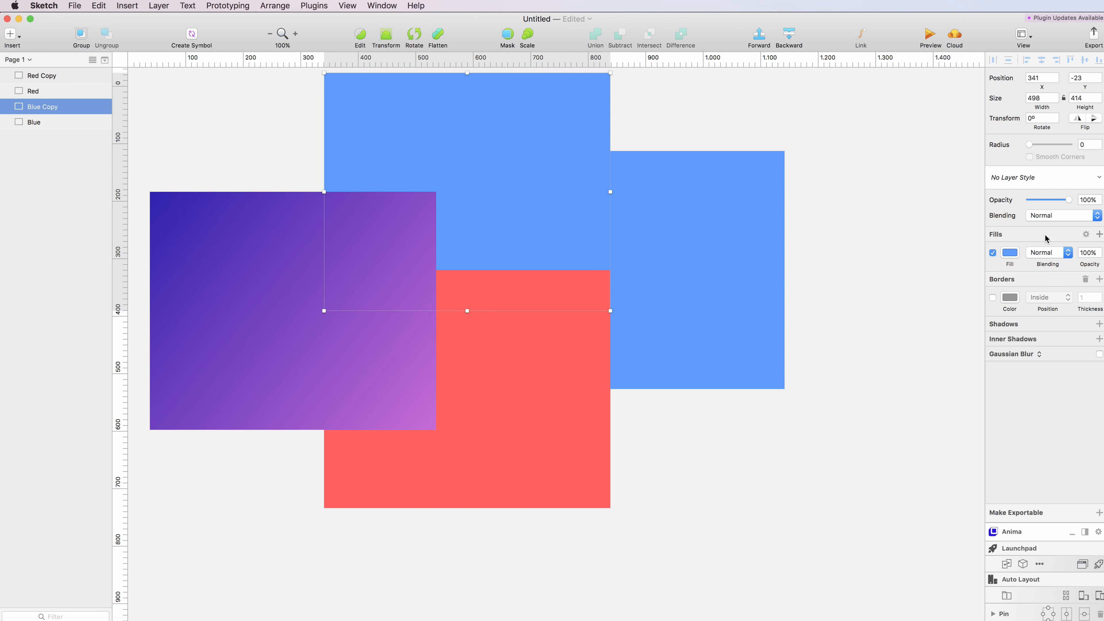
{"action": "left_click", "coordinate": [1010, 253]}
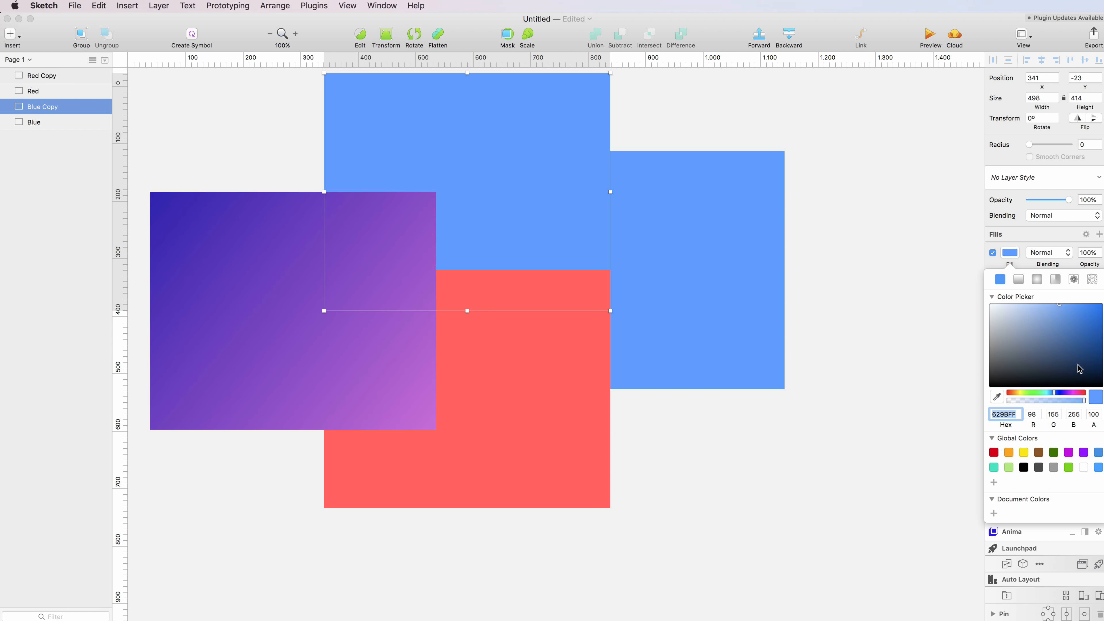
{"action": "left_click", "coordinate": [1038, 279]}
{"action": "left_click", "coordinate": [1019, 280]}
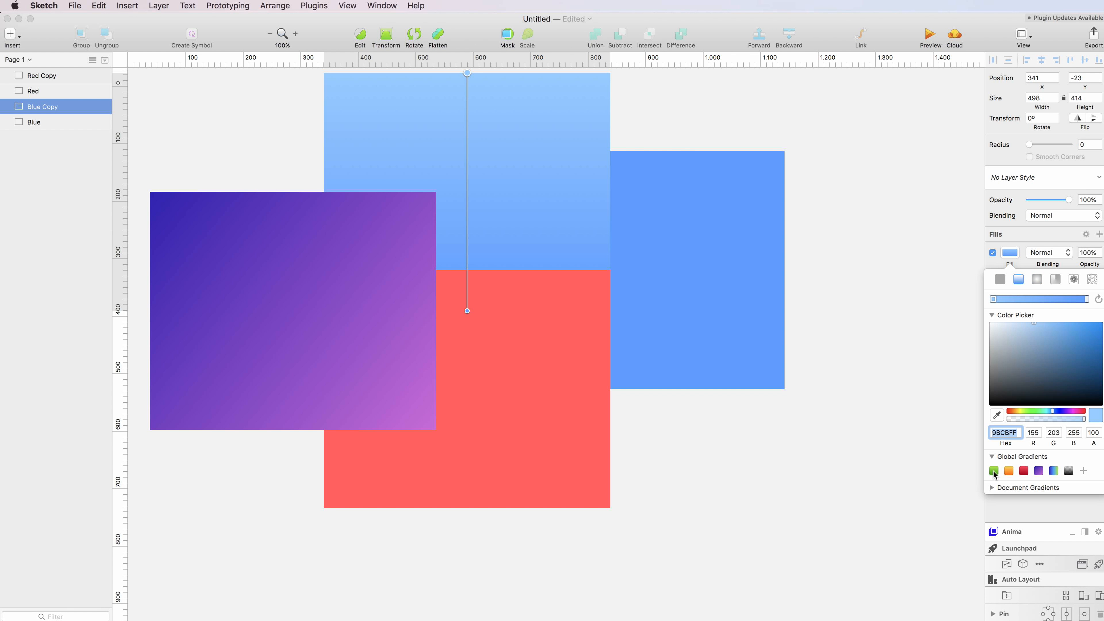
{"action": "left_click", "coordinate": [993, 471]}
{"action": "left_click", "coordinate": [838, 192]}
Move the green gradient rectangle to X 436, Y 10 so that it overlaps the Blue rectangle.
{"action": "scroll", "coordinate": [838, 192], "scroll_direction": "up", "scroll_amount": 2}
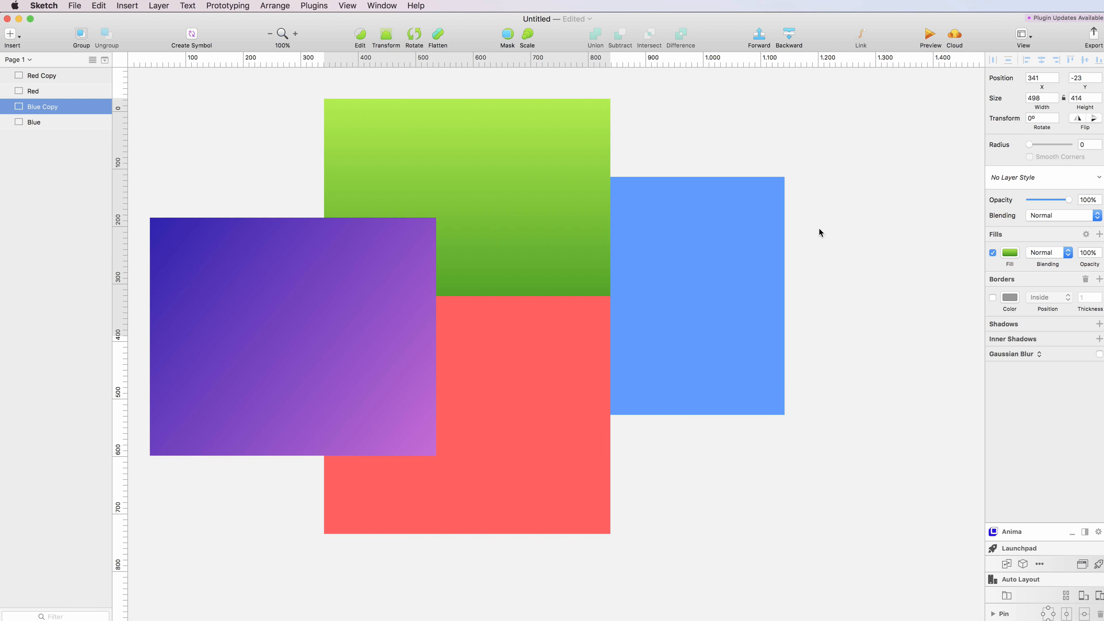
{"action": "left_click_drag", "start_coordinate": [510, 234], "coordinate": [565, 252]}
{"action": "left_click", "coordinate": [767, 146]}
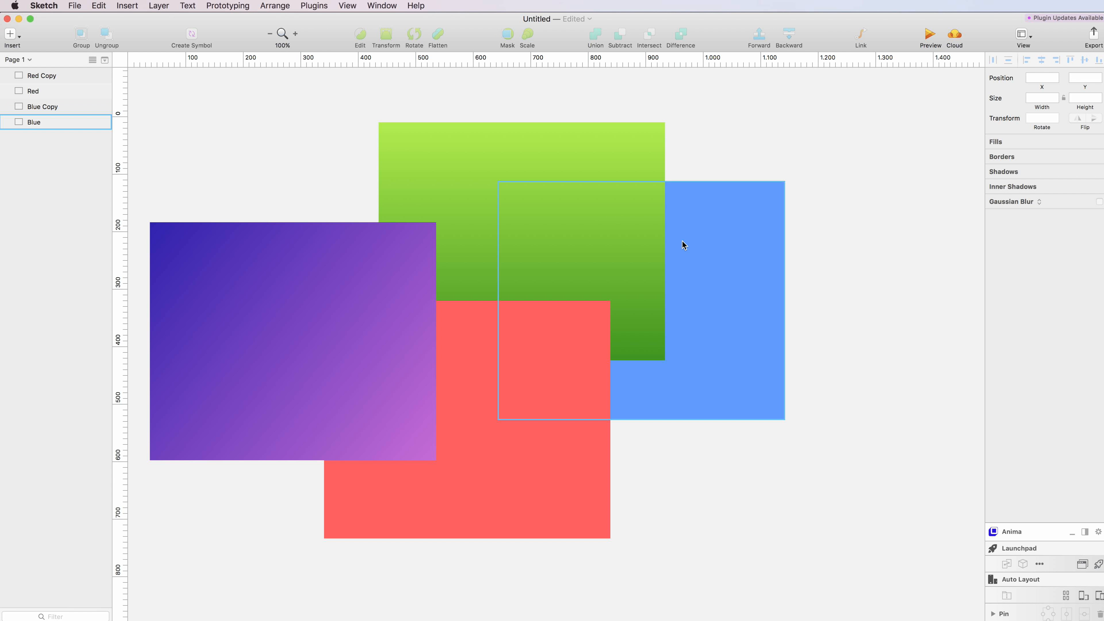
Try moving the Blue layer to the top of the layer list, and undo the move.
{"action": "left_click", "coordinate": [734, 268]}
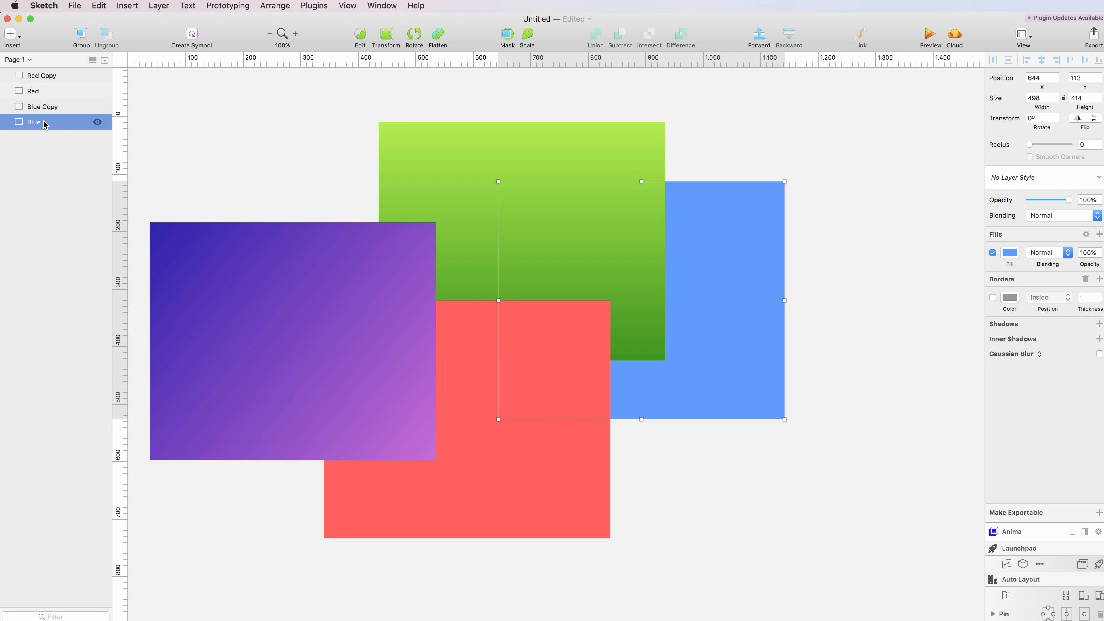
{"action": "left_click_drag", "start_coordinate": [46, 122], "coordinate": [44, 72]}
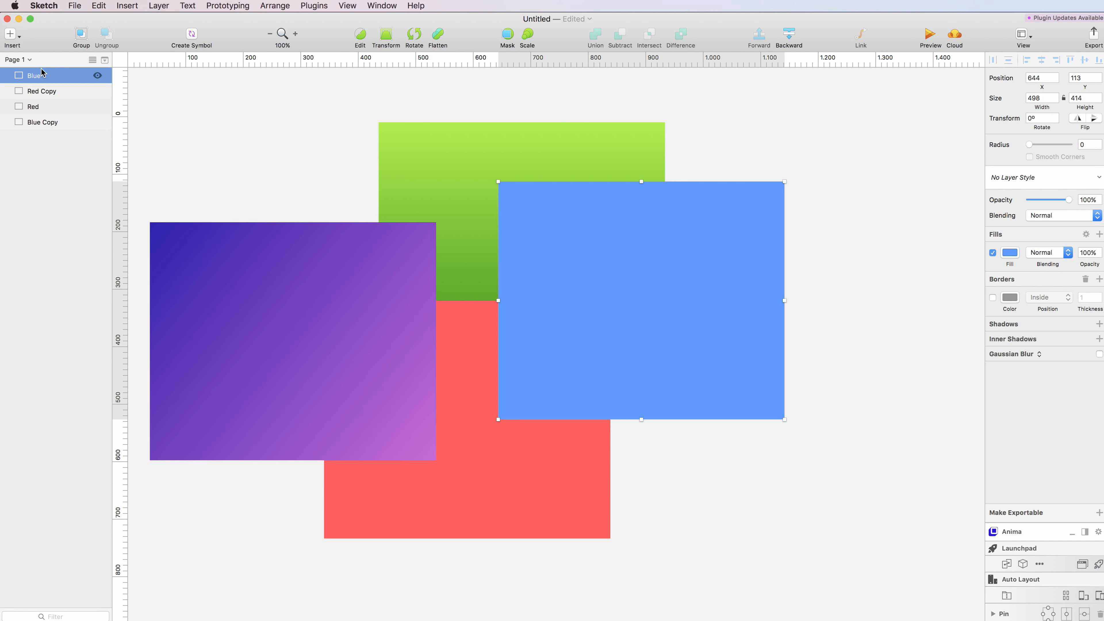
{"action": "key", "text": "super+z"}
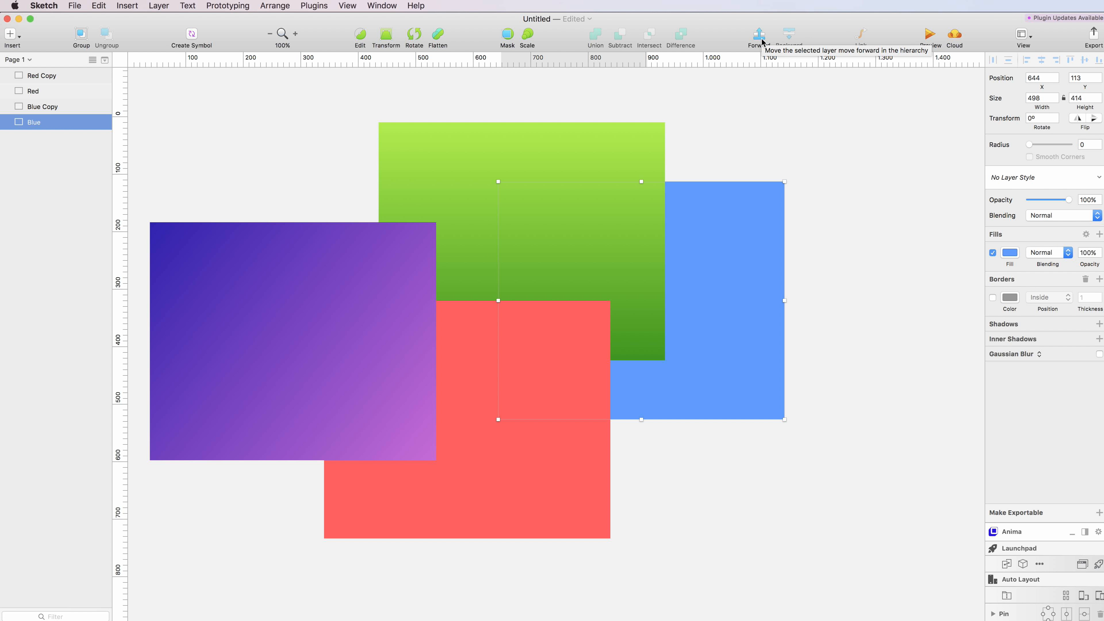
Bring the Blue rectangle to the front of all layers with the To Front command.
{"action": "key", "text": "alt"}
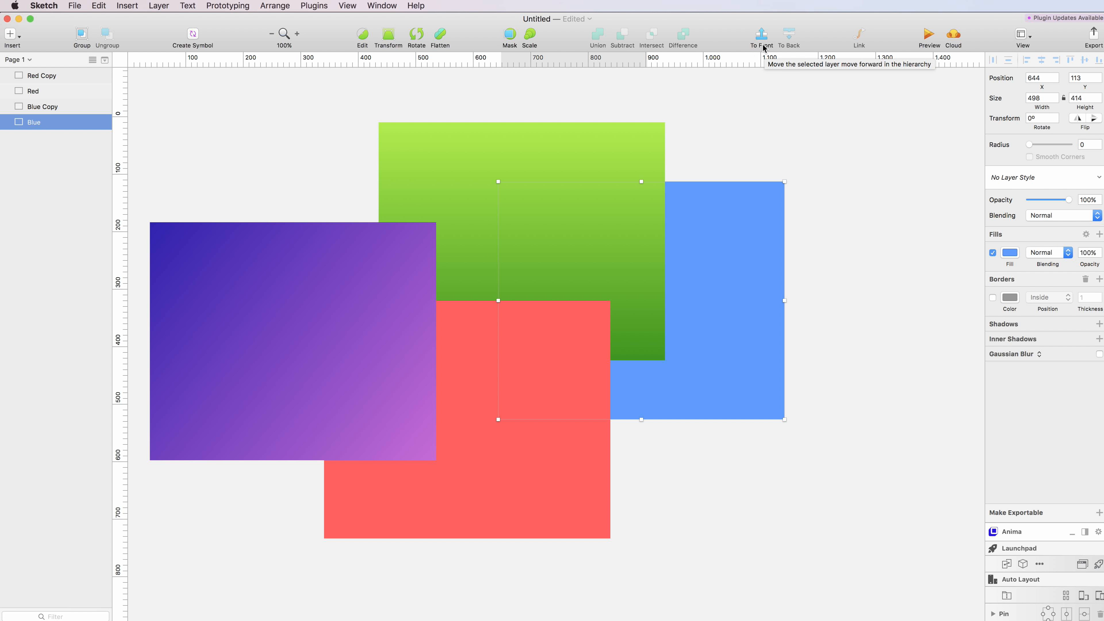
{"action": "left_click", "coordinate": [764, 47]}
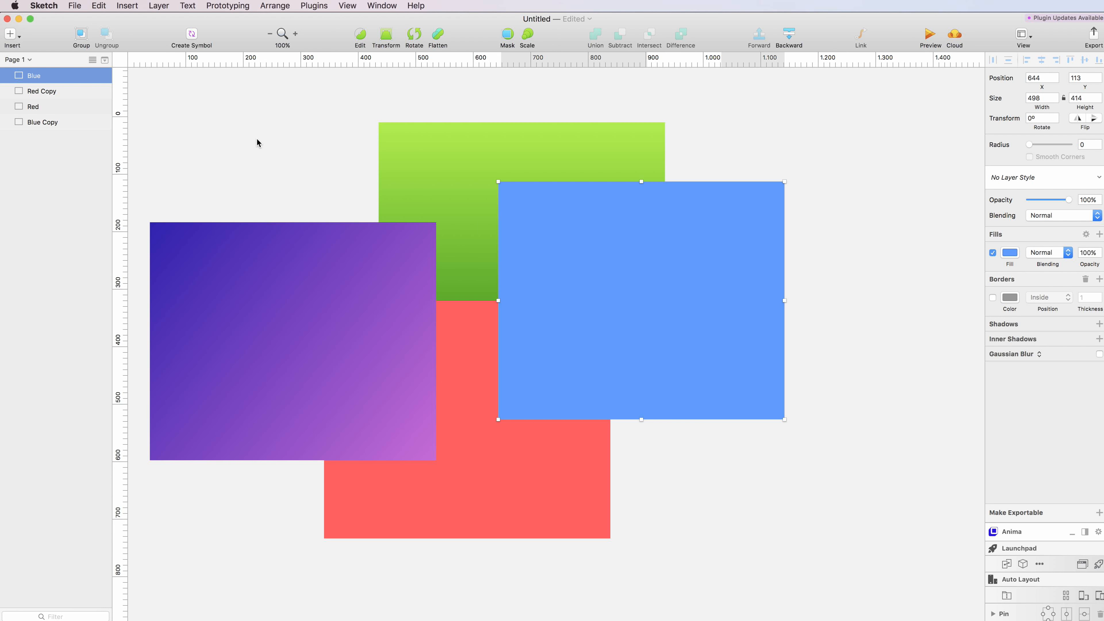
Send the Blue rectangle behind all other layers with the To Back command and deselect it.
{"action": "scroll", "coordinate": [260, 142], "scroll_direction": "left", "scroll_amount": 2}
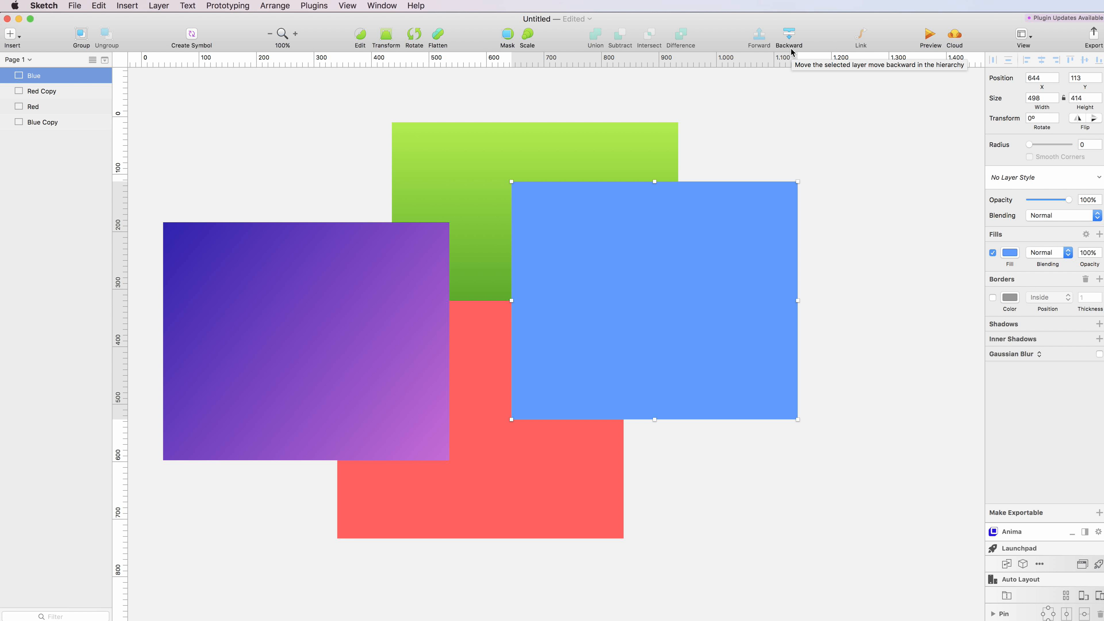
{"action": "key", "text": "alt"}
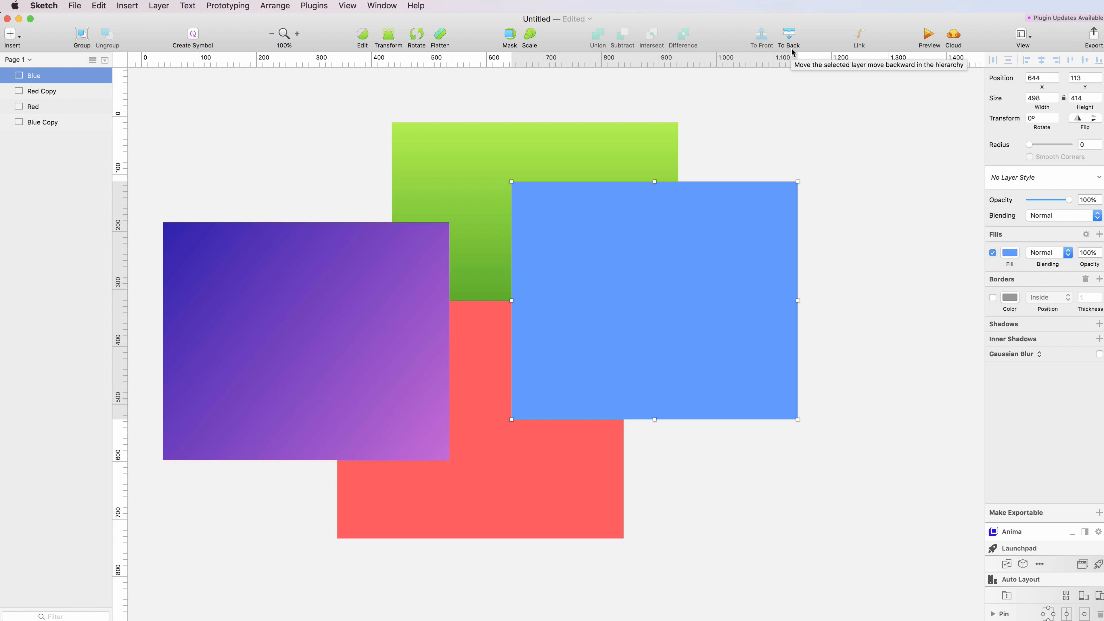
{"action": "left_click", "coordinate": [794, 50], "text": "alt"}
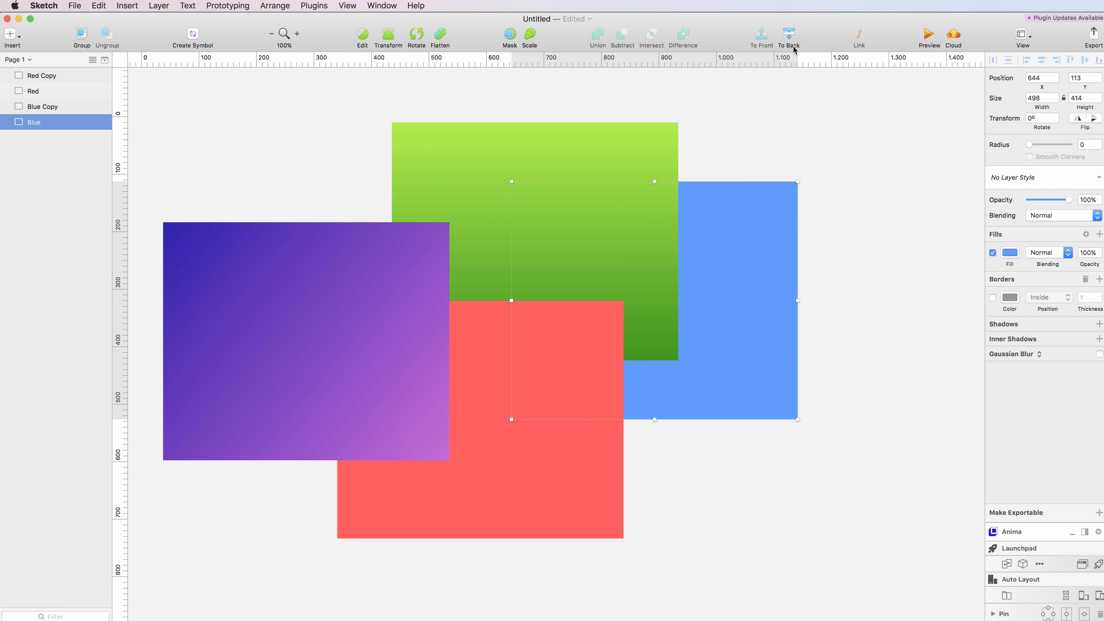
{"action": "left_click", "coordinate": [797, 164], "text": "alt"}
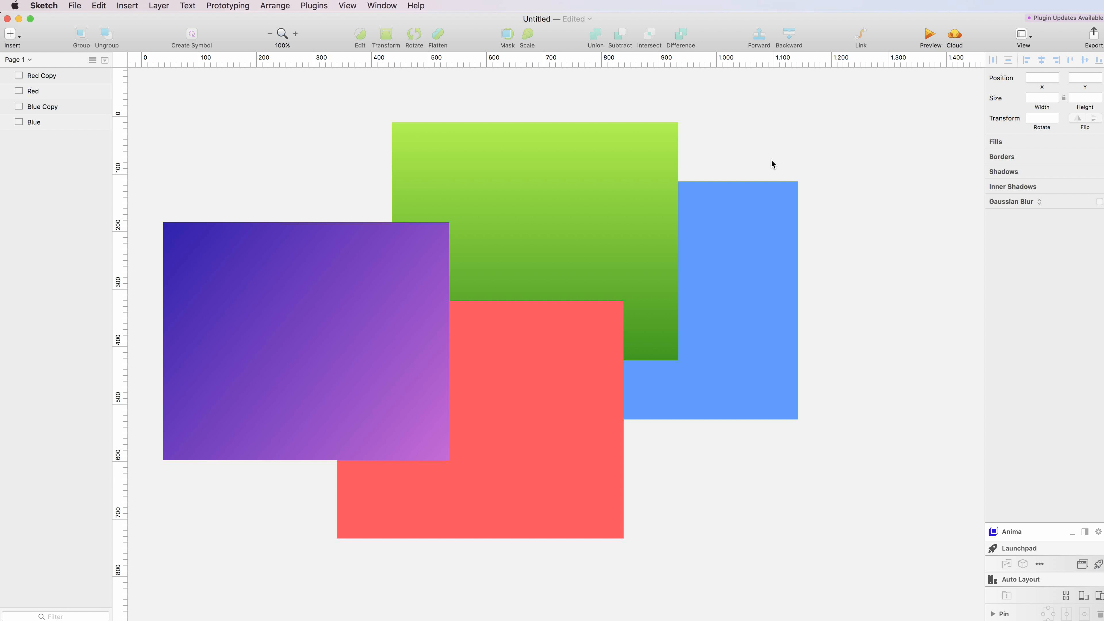
Hide the purple gradient rectangle's layer, Red Copy, and clear the selection.
{"action": "left_click", "coordinate": [571, 162]}
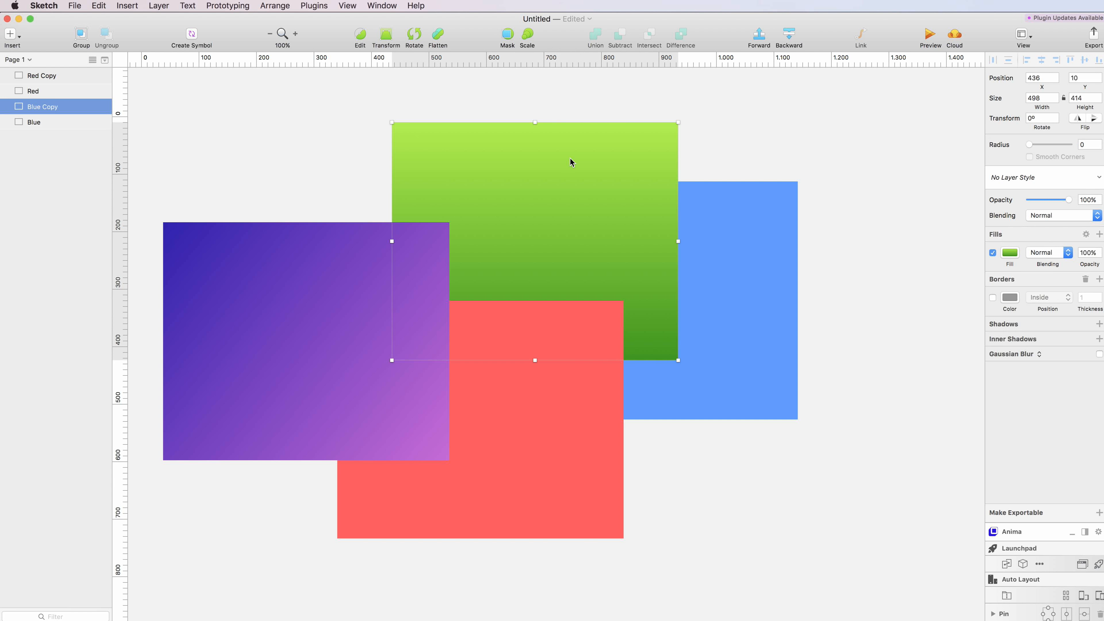
{"action": "left_click", "coordinate": [331, 305]}
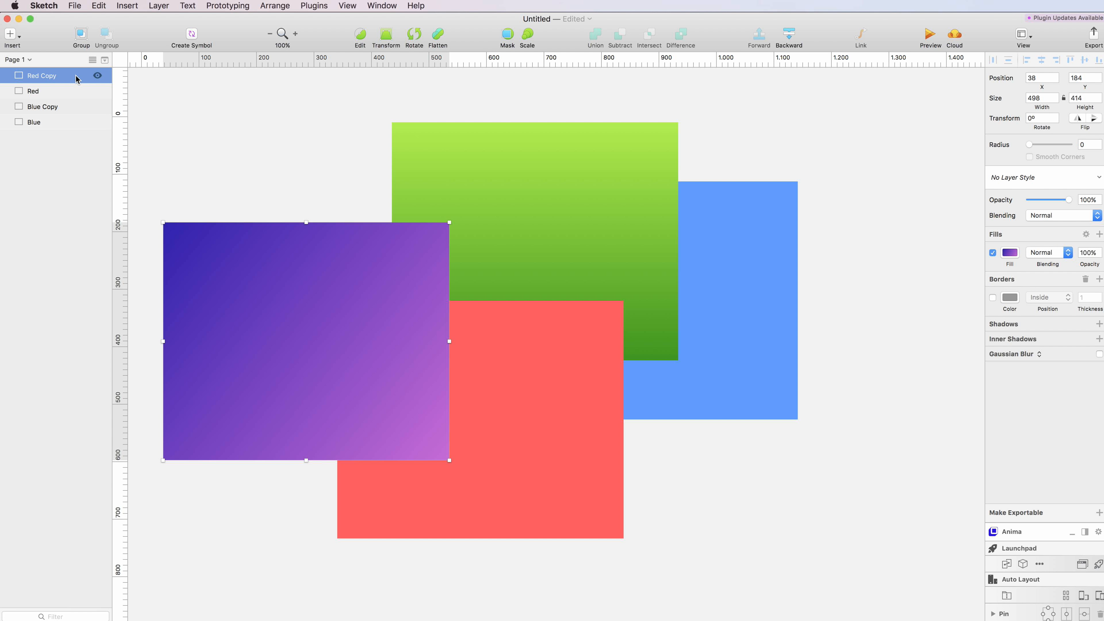
{"action": "left_click", "coordinate": [98, 77]}
{"action": "left_click", "coordinate": [217, 199]}
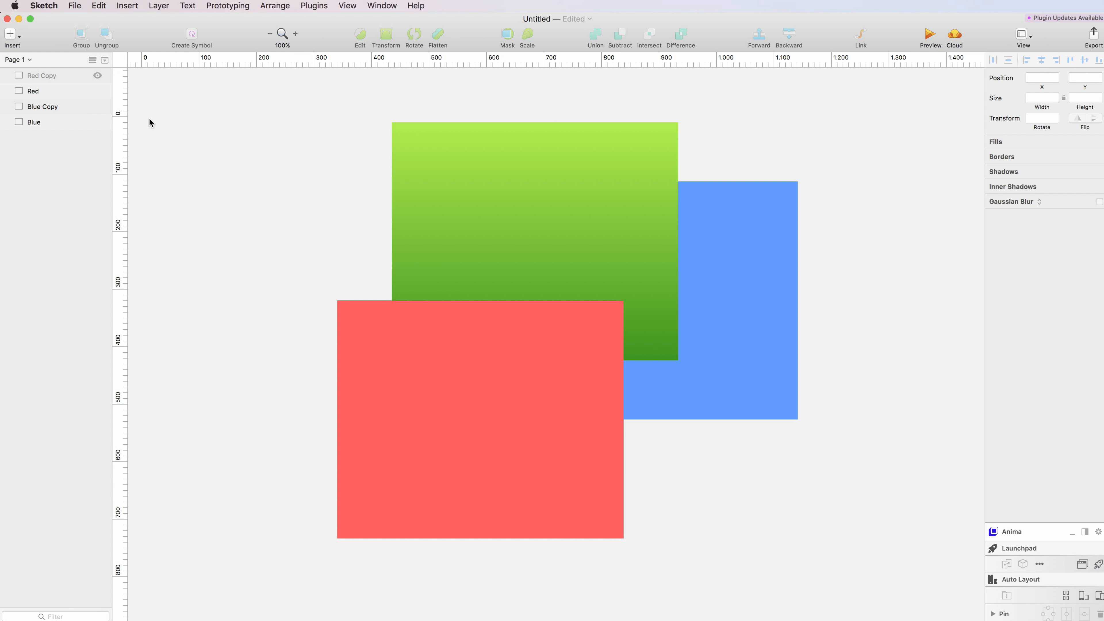
Lock the Red layer.
{"action": "left_click", "coordinate": [63, 91]}
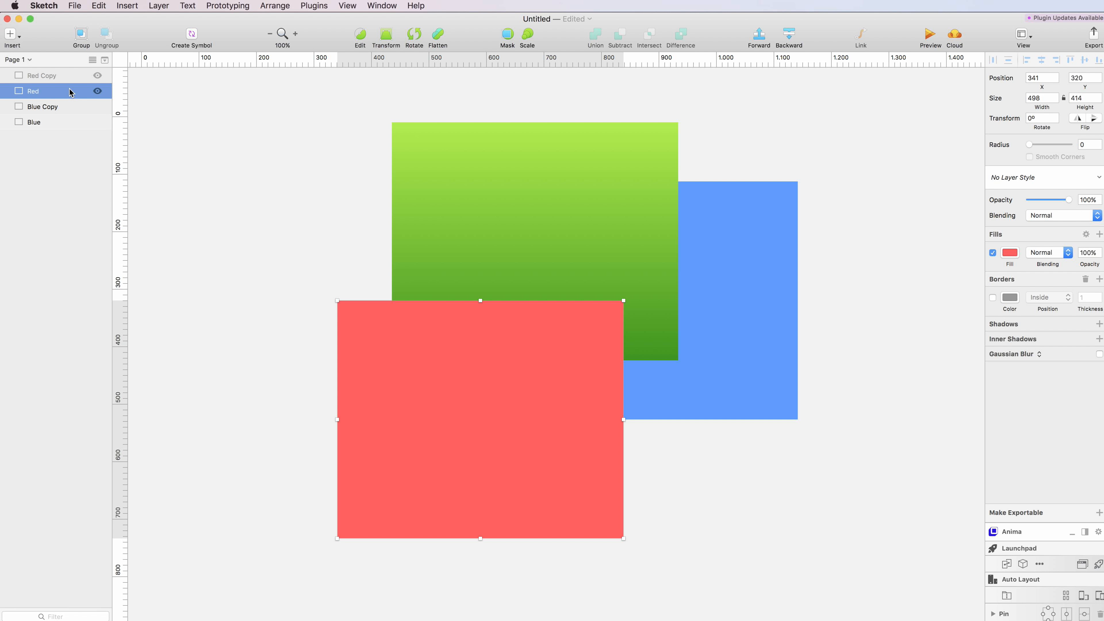
{"action": "right_click", "coordinate": [69, 89]}
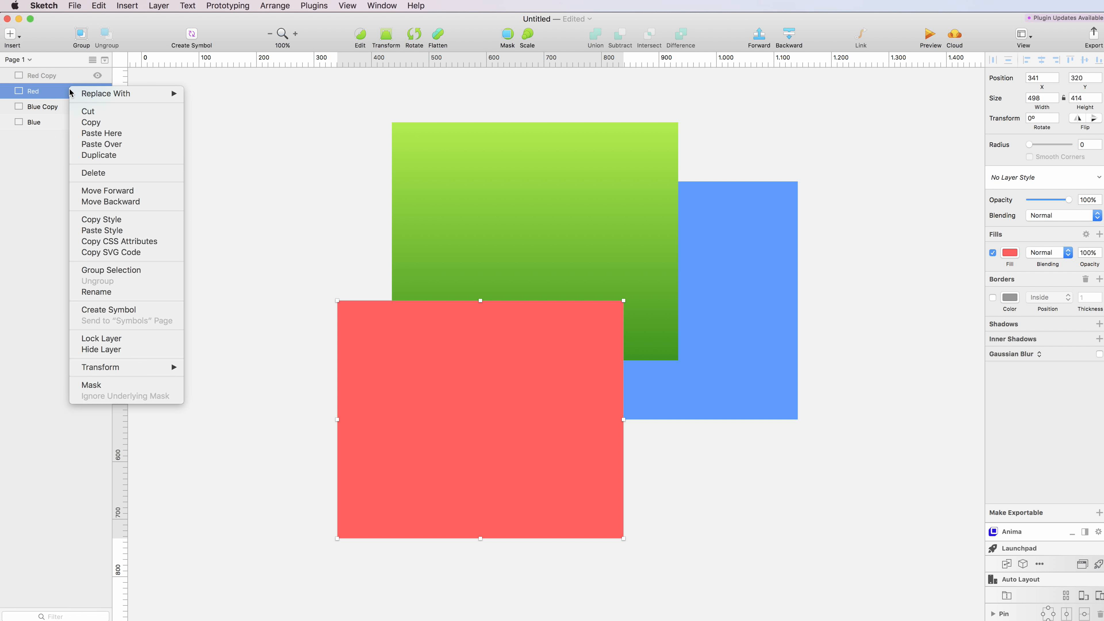
{"action": "mouse_move", "coordinate": [82, 96]}
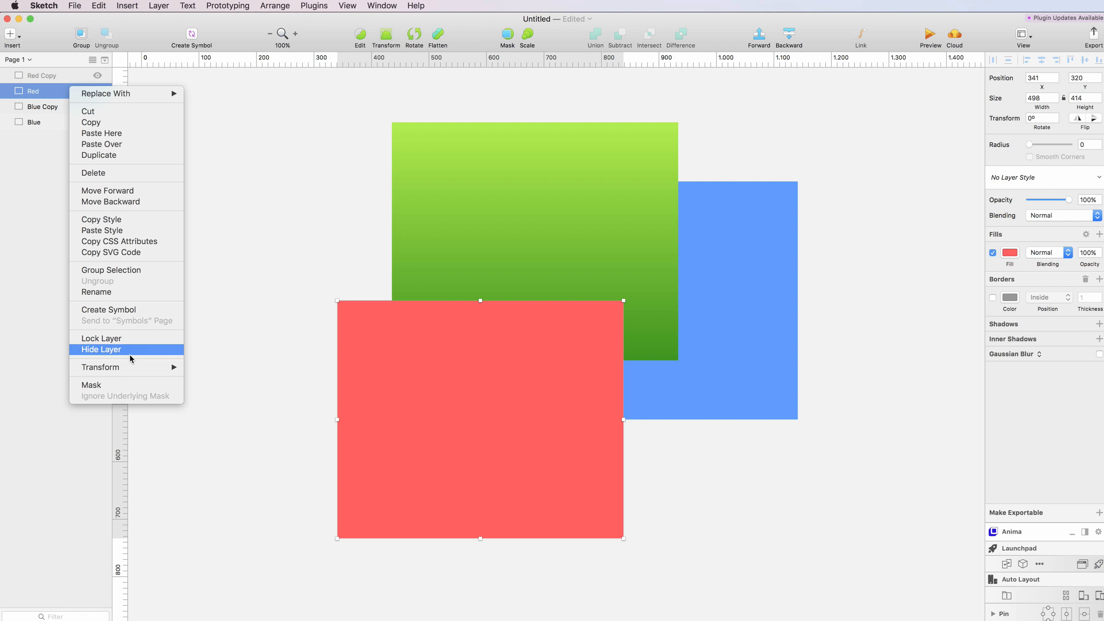
{"action": "left_click", "coordinate": [111, 340]}
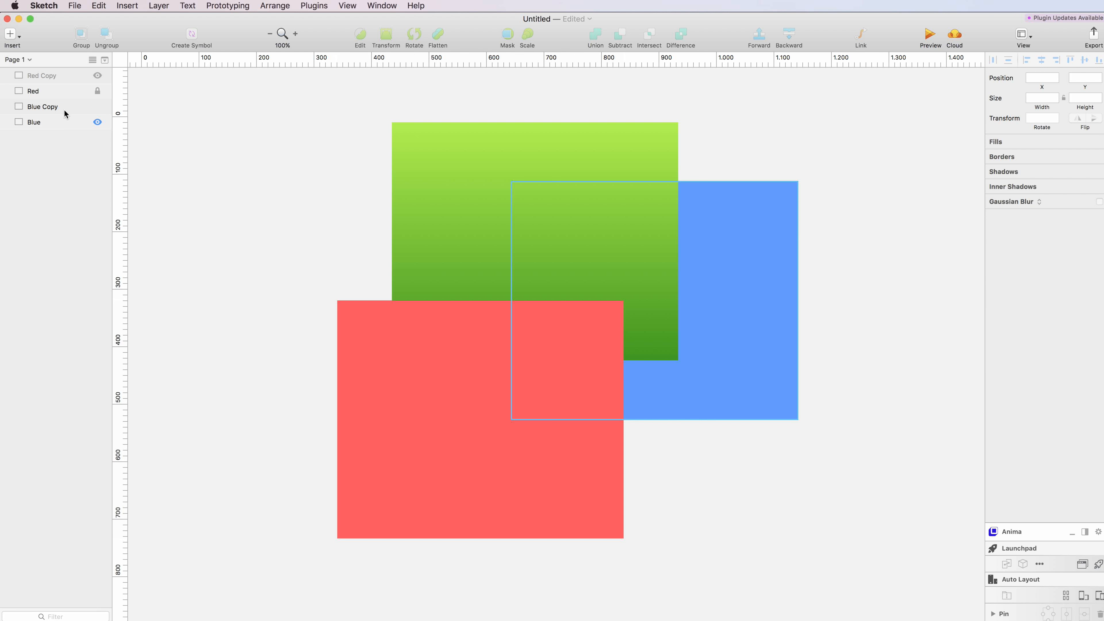
Try selecting all the rectangles with one marquee to test the lock on the Red layer, and clear the selection.
{"action": "left_click_drag", "start_coordinate": [868, 138], "coordinate": [135, 618]}
{"action": "mouse_move", "coordinate": [639, 261]}
{"action": "left_mouse_down"}
{"action": "mouse_move", "coordinate": [368, 304]}
{"action": "mouse_move", "coordinate": [695, 218]}
{"action": "mouse_move", "coordinate": [665, 299]}
{"action": "mouse_move", "coordinate": [579, 237]}
{"action": "mouse_move", "coordinate": [636, 221]}
{"action": "mouse_move", "coordinate": [626, 262]}
{"action": "left_mouse_up"}
{"action": "left_click", "coordinate": [355, 197]}
{"action": "scroll", "coordinate": [347, 198], "scroll_direction": "up", "scroll_amount": 5}
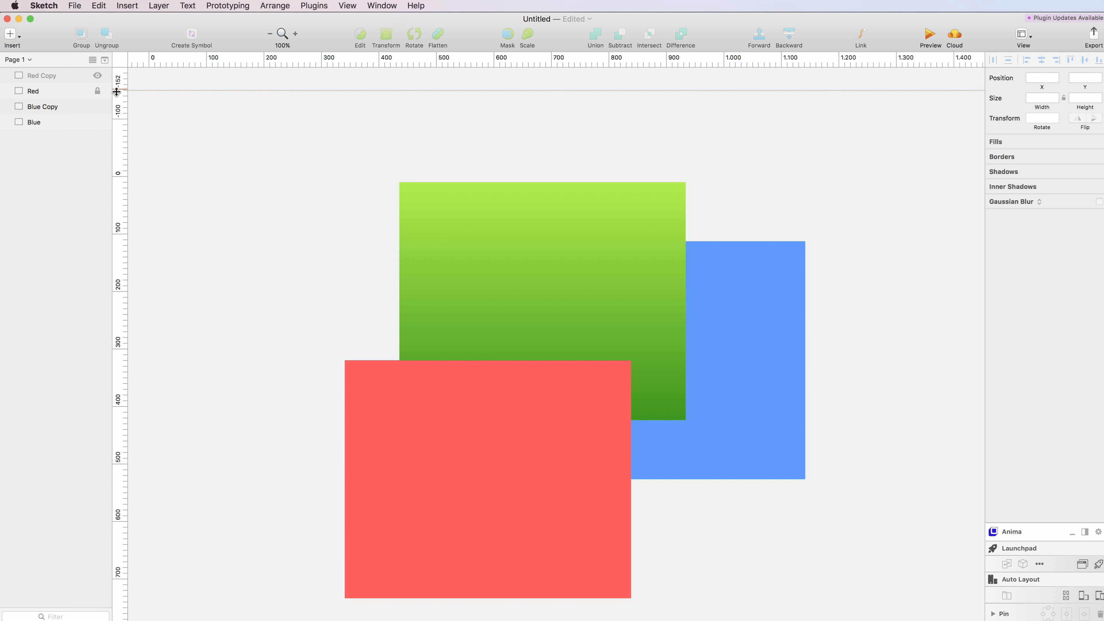
{"action": "left_click", "coordinate": [61, 107]}
{"action": "right_click", "coordinate": [66, 107]}
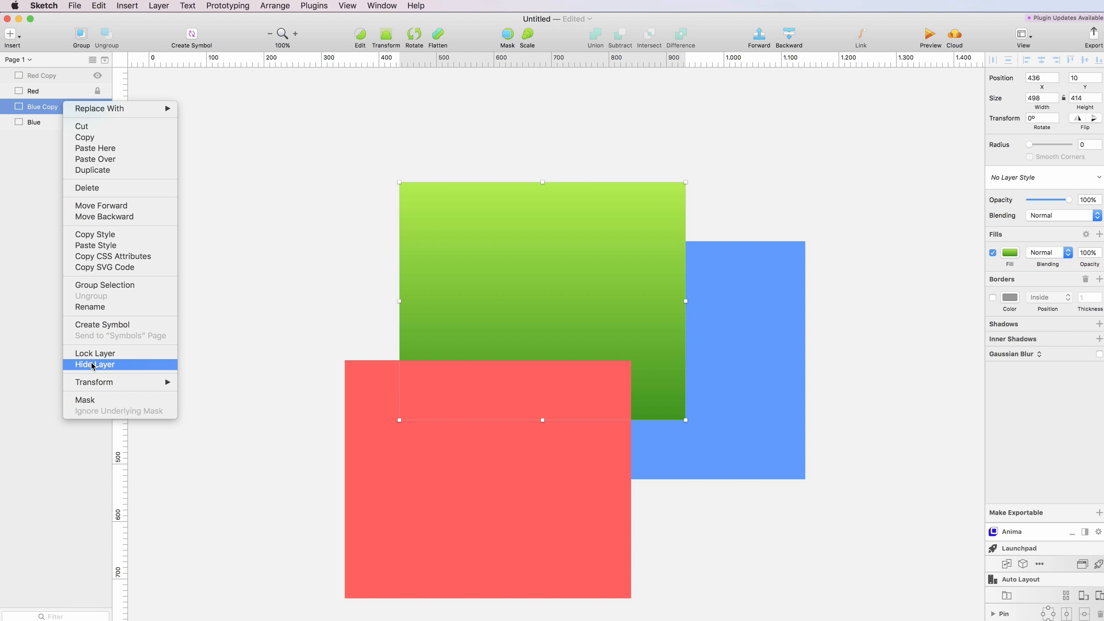
{"action": "left_click", "coordinate": [259, 273]}
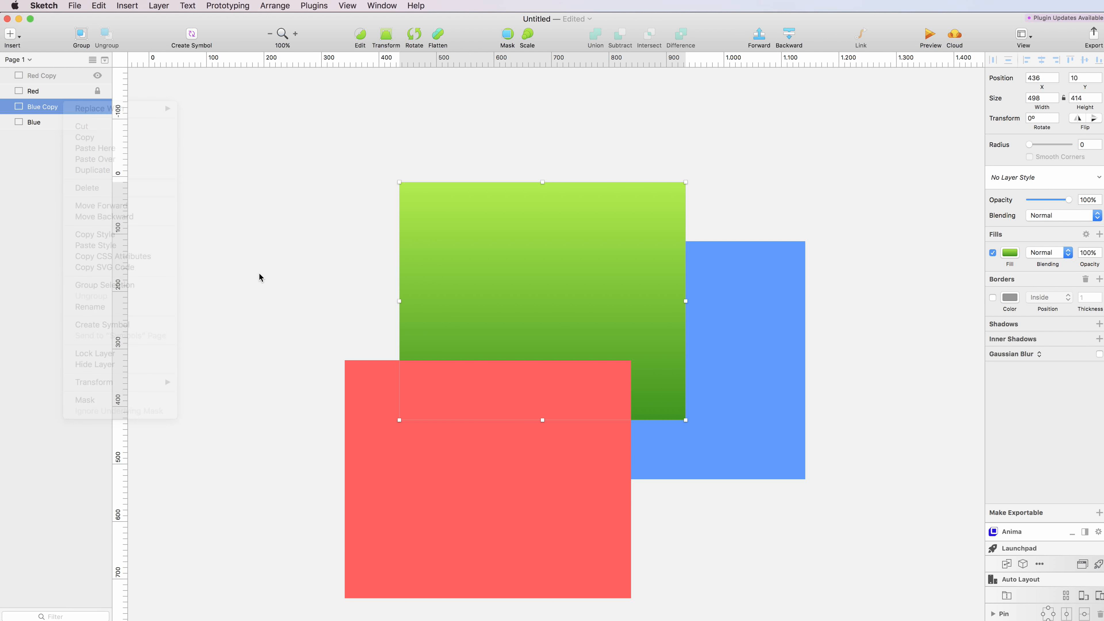
Marquee-select the green and blue rectangles and move them together up and right, clear of the red rectangle, to about X 659, Y -174.
{"action": "scroll", "coordinate": [266, 275], "scroll_direction": "down", "scroll_amount": 1}
{"action": "scroll", "coordinate": [265, 274], "scroll_direction": "down", "scroll_amount": 3}
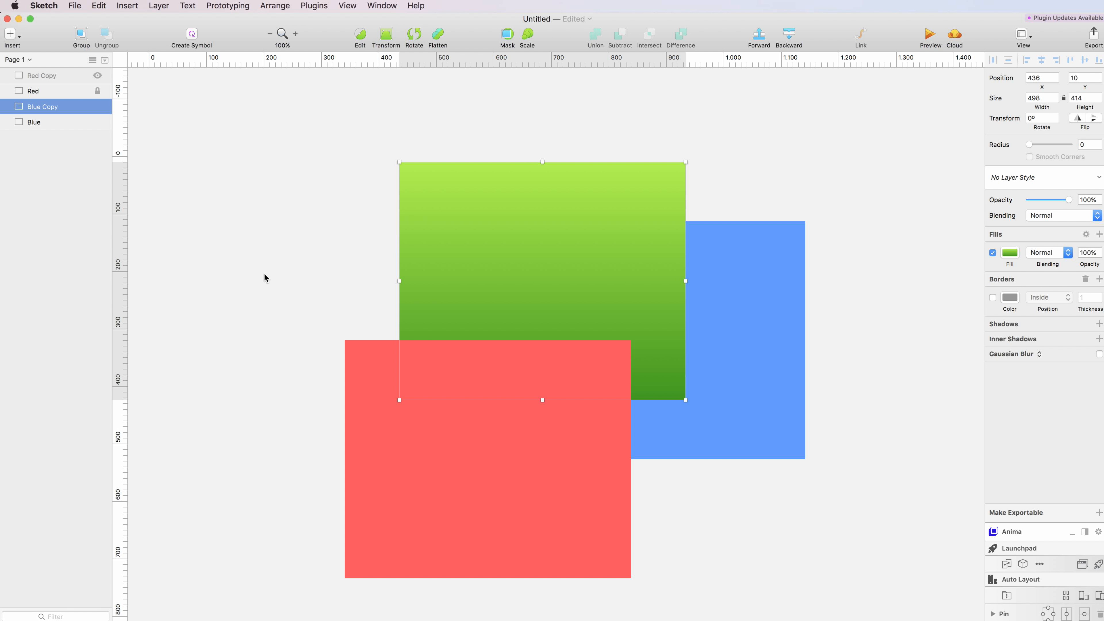
{"action": "left_click", "coordinate": [311, 201]}
{"action": "left_click_drag", "start_coordinate": [309, 195], "coordinate": [855, 496]}
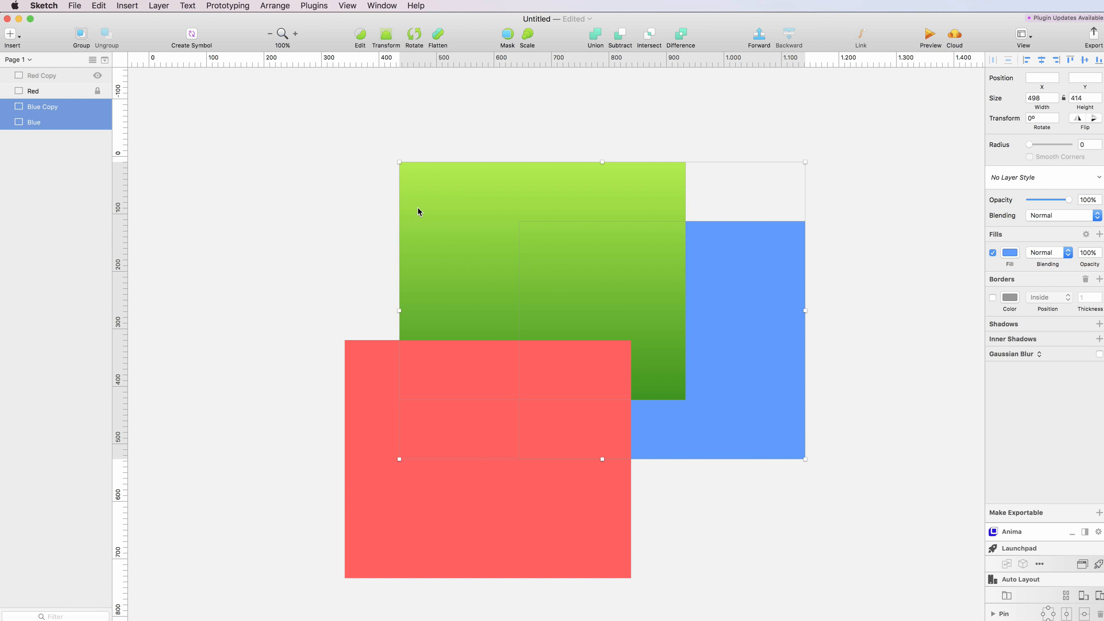
{"action": "left_click_drag", "start_coordinate": [559, 267], "coordinate": [685, 165]}
Group the Blue Copy and Blue layers, and ungroup them.
{"action": "scroll", "coordinate": [686, 164], "scroll_direction": "up", "scroll_amount": 3}
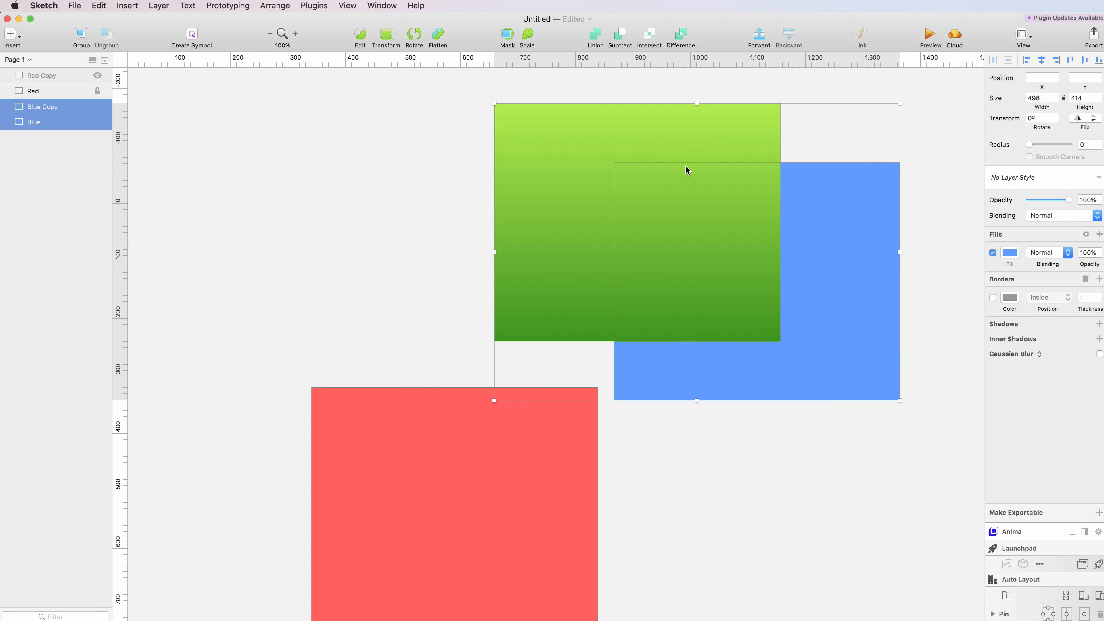
{"action": "scroll", "coordinate": [685, 165], "scroll_direction": "right", "scroll_amount": 2}
{"action": "scroll", "coordinate": [305, 150], "scroll_direction": "up", "scroll_amount": 2}
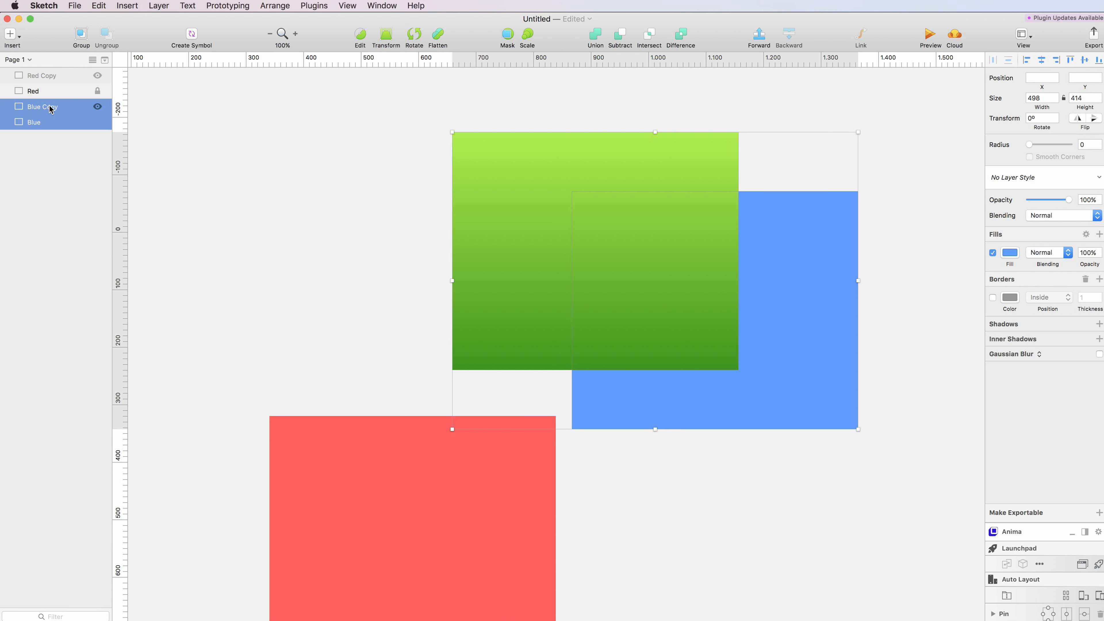
{"action": "left_click", "coordinate": [81, 34]}
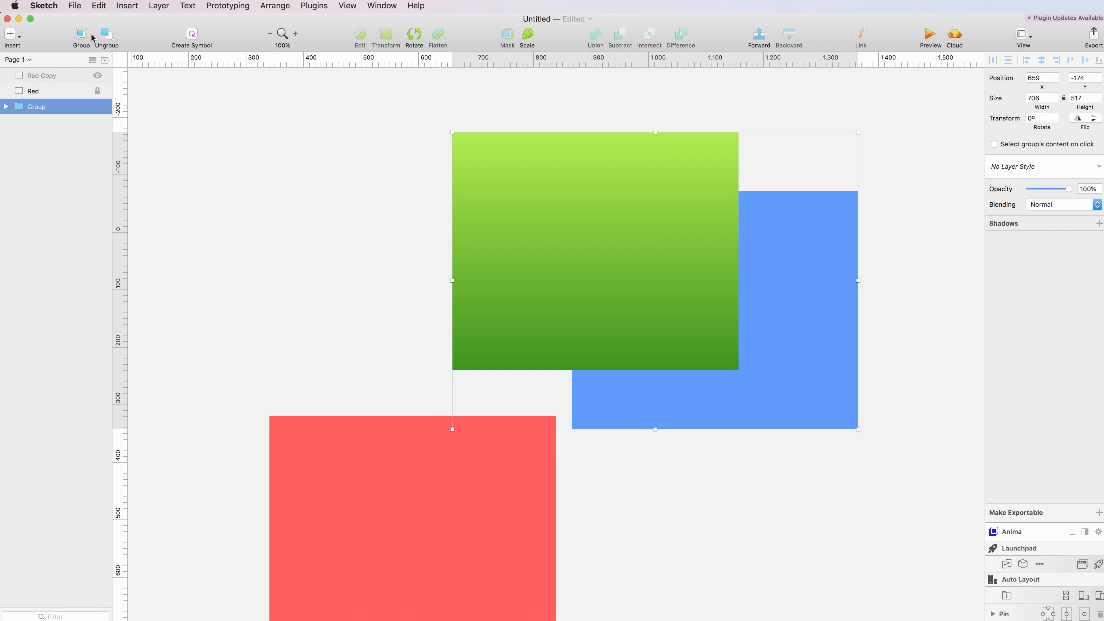
{"action": "left_click", "coordinate": [107, 38]}
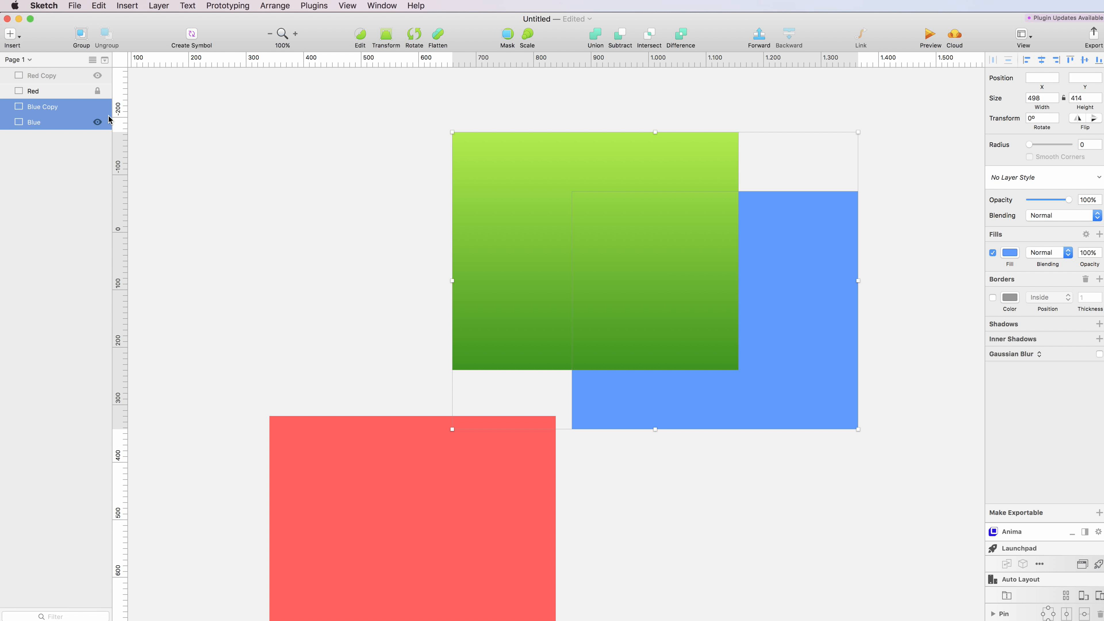
Group the green and blue rectangles once more, ungroup them, and clear the selection.
{"action": "key", "text": "super+g"}
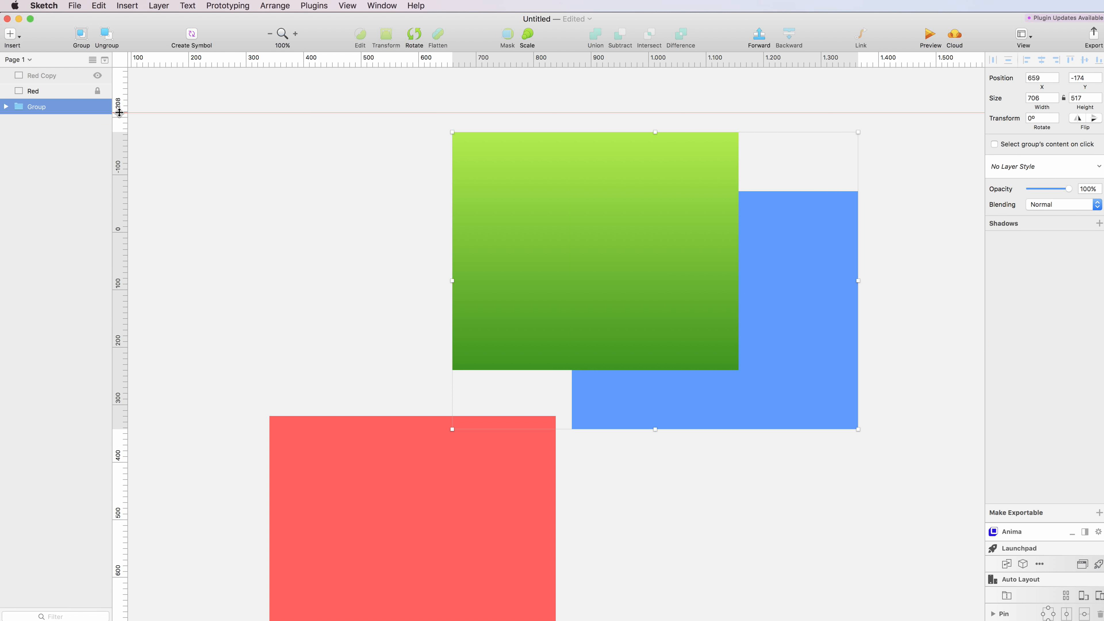
{"action": "left_click", "coordinate": [119, 112]}
{"action": "key", "text": "super+shift+g"}
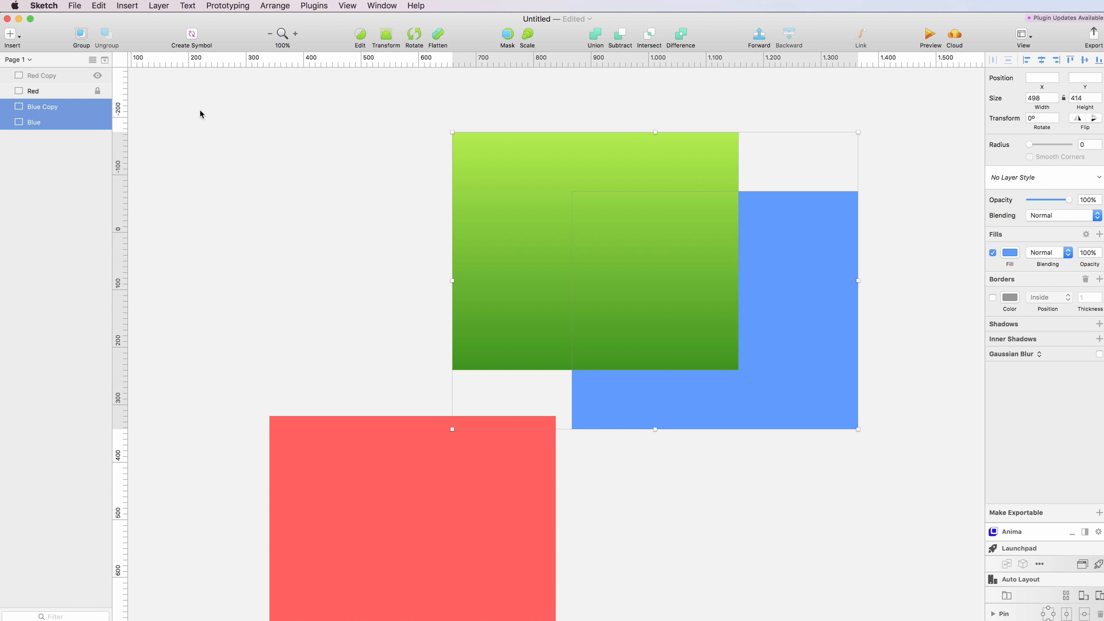
{"action": "left_click", "coordinate": [282, 91]}
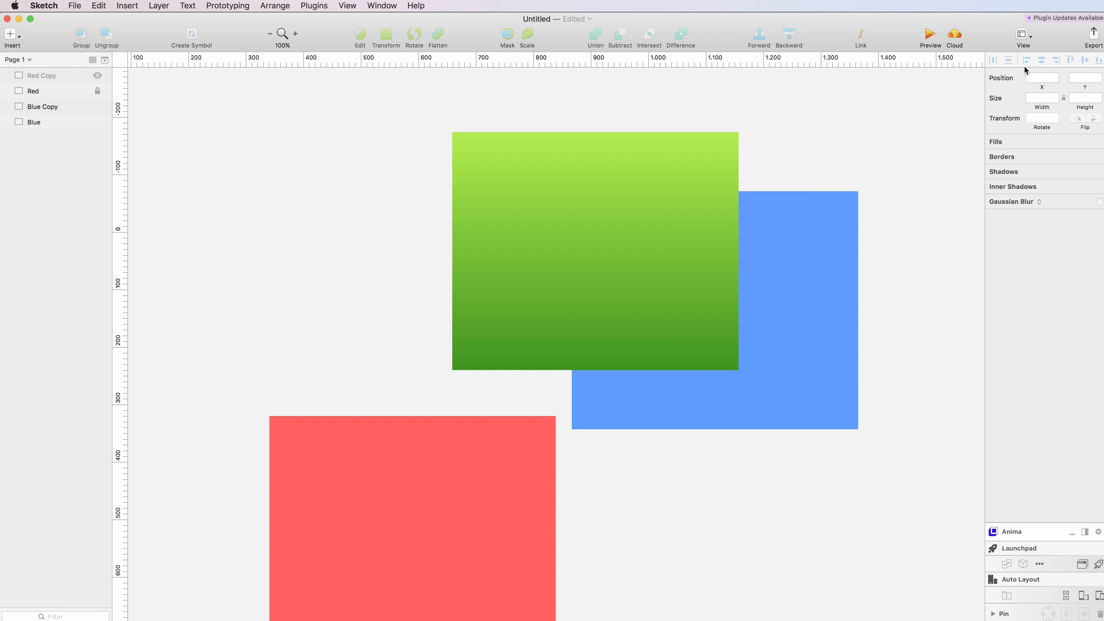